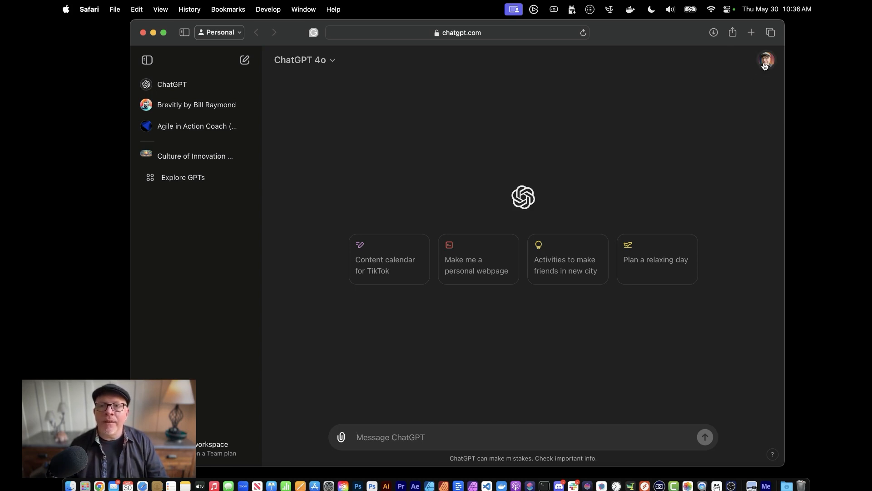
- Download the ChatGPT macOS app from the account options and install it from ChatGPT_Desktop_public_latest.dmg into the Applications folder
click(764, 64)
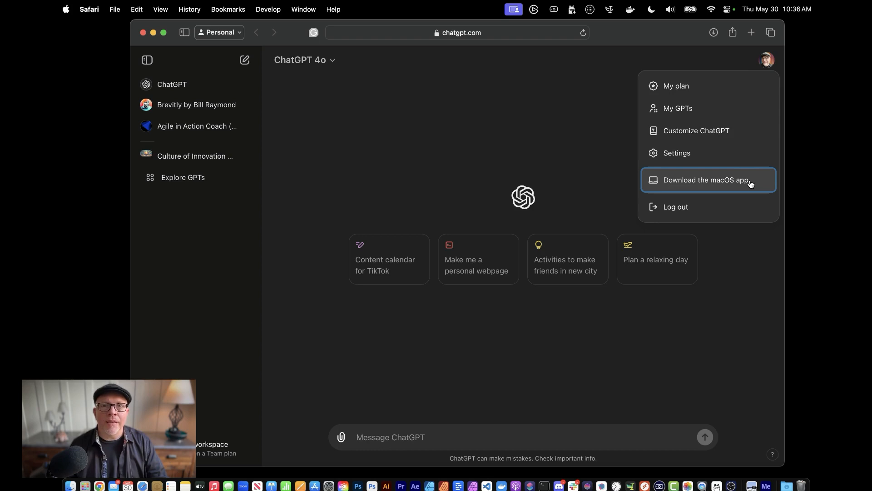
click(751, 183)
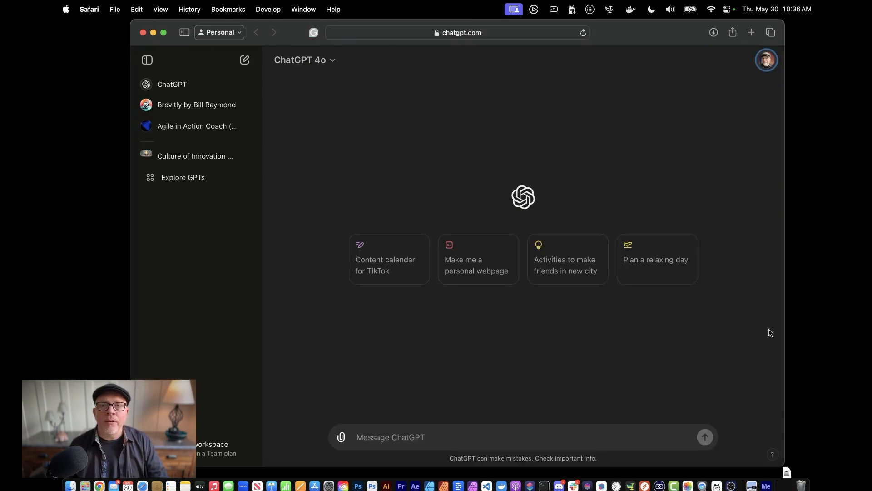
click(786, 484)
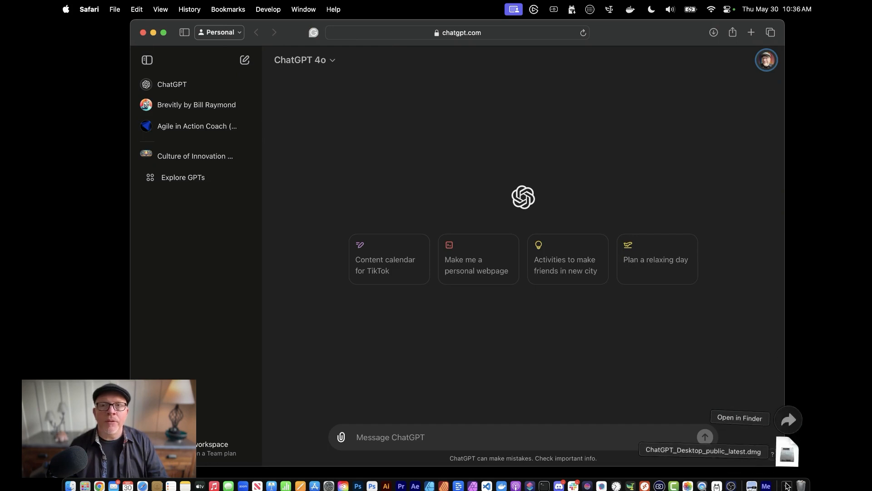
click(786, 455)
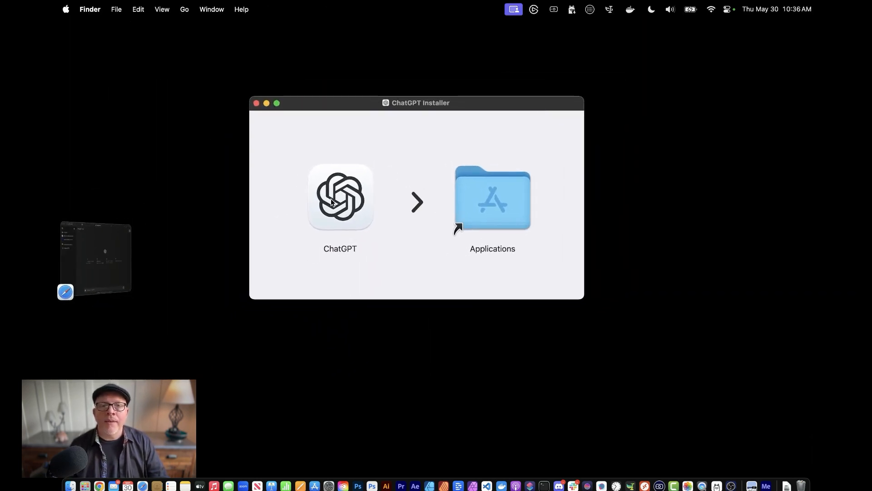
drag(331, 199, 482, 203)
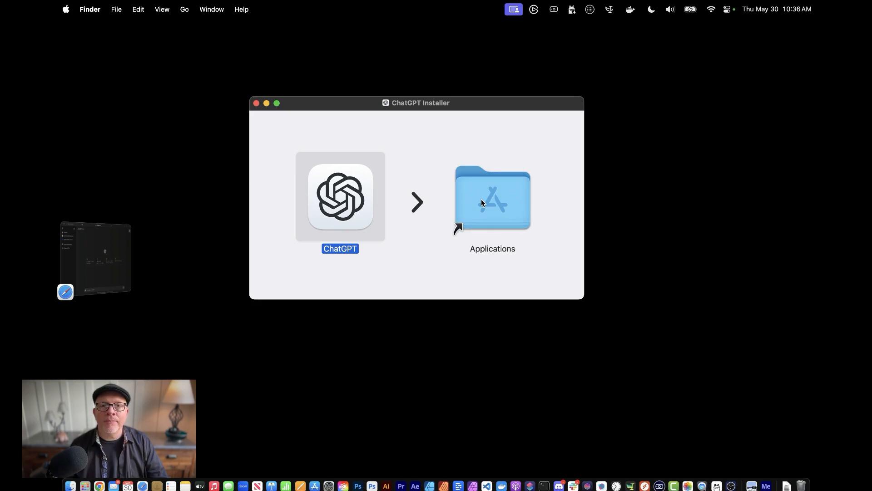
click(256, 103)
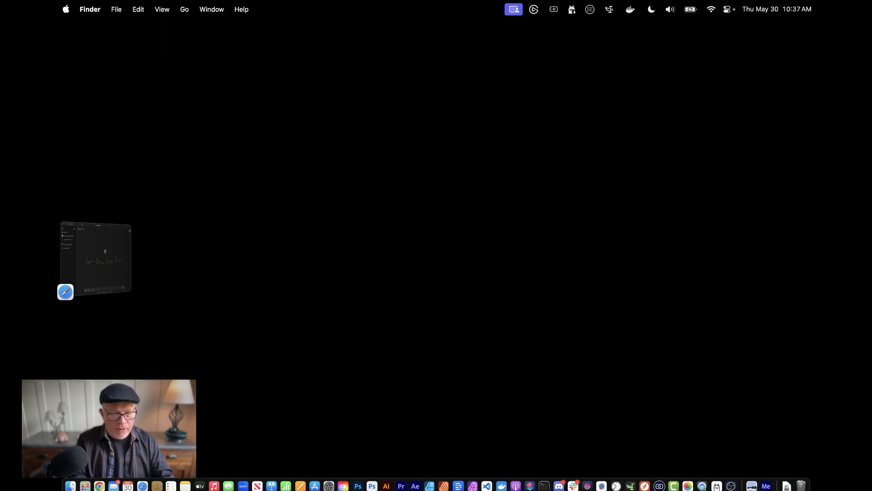
- Launch the newly installed ChatGPT desktop app and allow macOS to open it despite its internet origin
key(super+space)
text(chat)
key(Return)
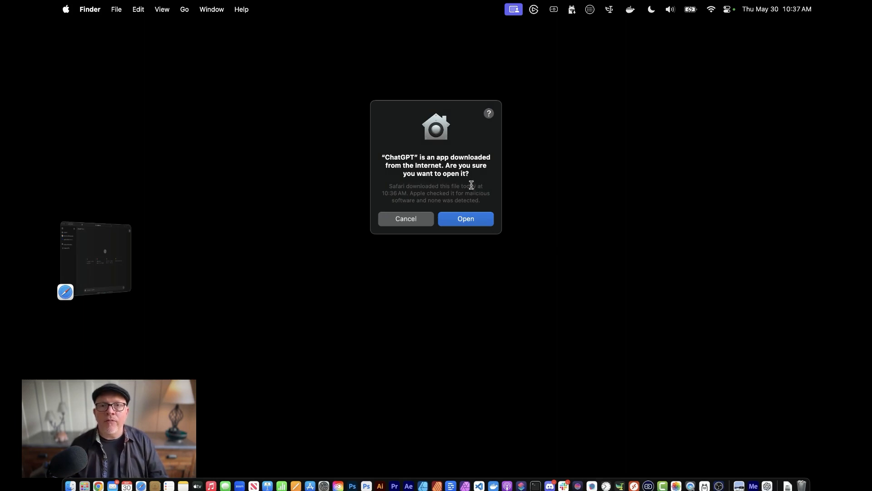
click(471, 221)
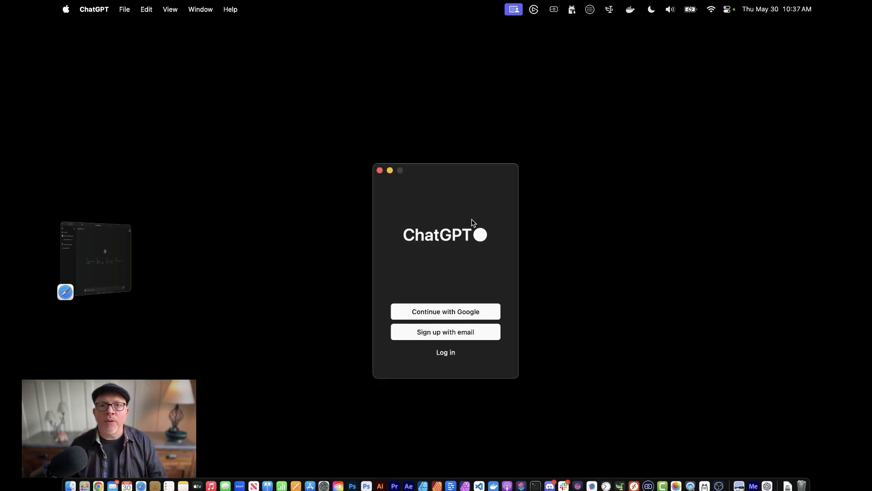
- Log in to the existing ChatGPT account by filling in the saved account e-mail and password
drag(459, 175, 450, 91)
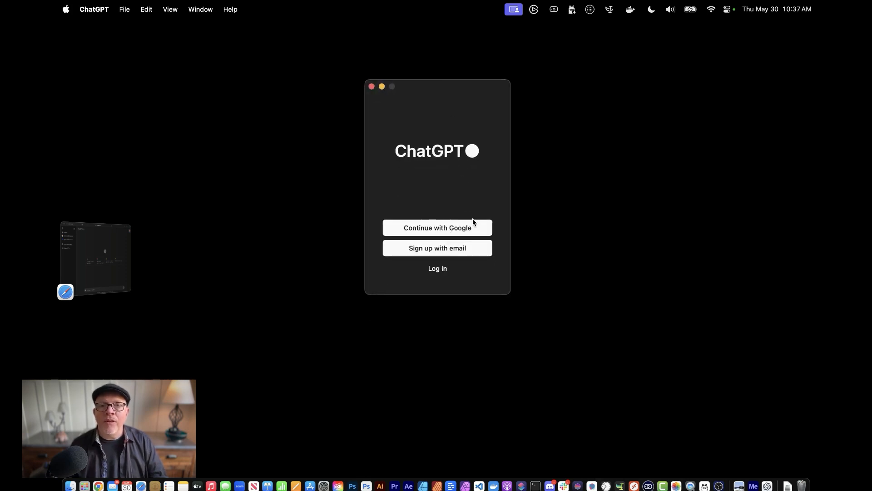
click(444, 269)
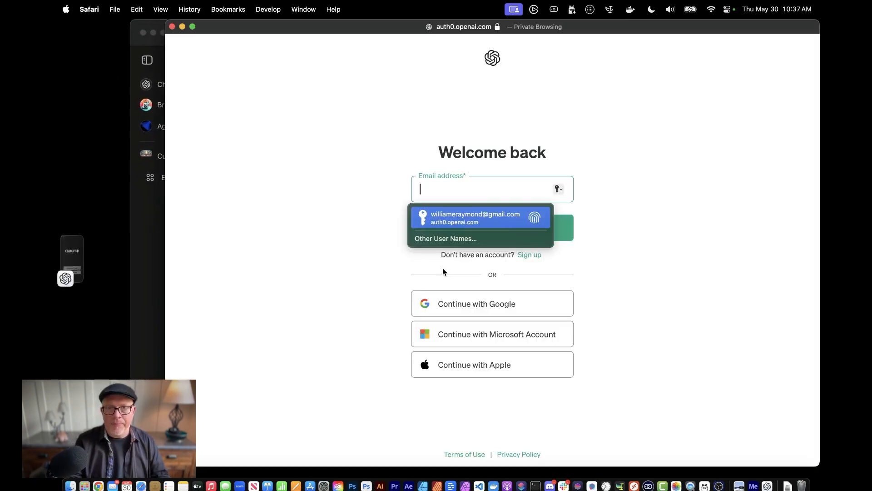
key(Return)
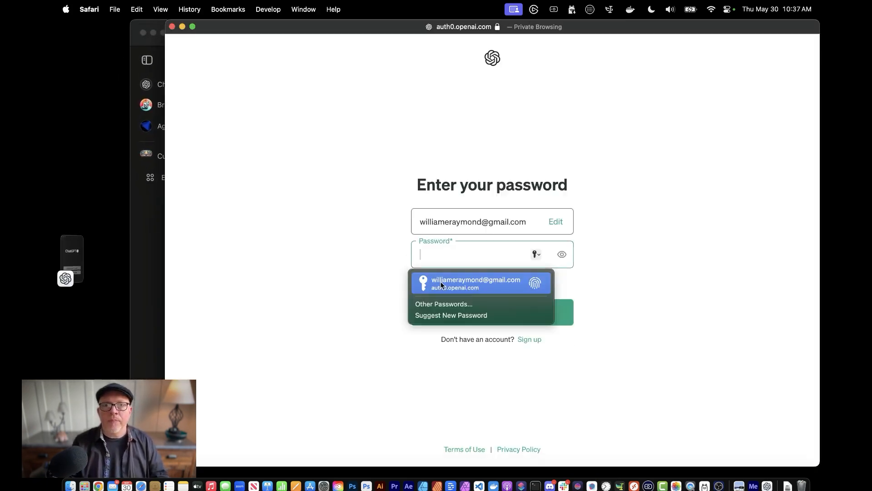
click(440, 282)
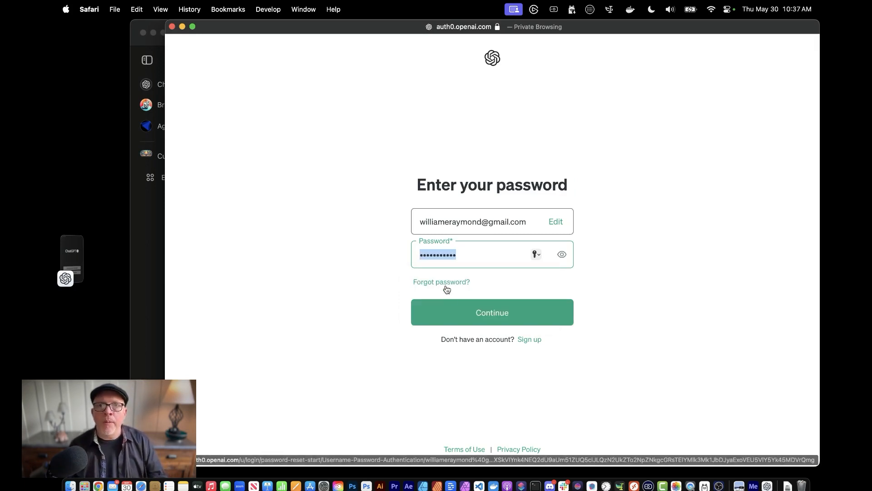
key(super+w)
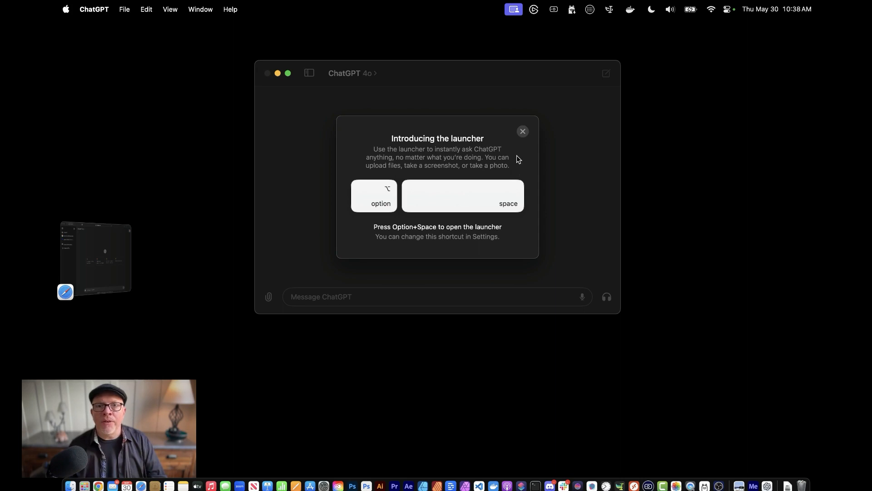
- Dismiss the launcher introduction and send the message "Hello there" to ChatGPT
click(522, 132)
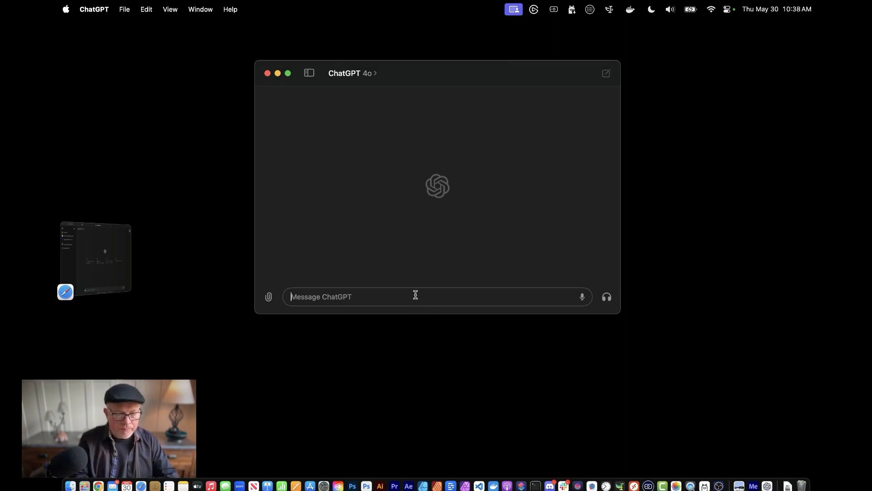
text(Hello there)
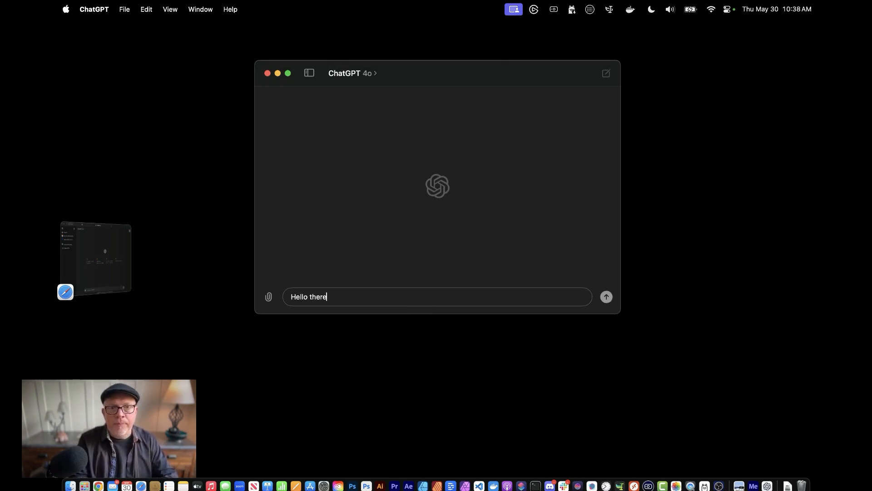
key(Return)
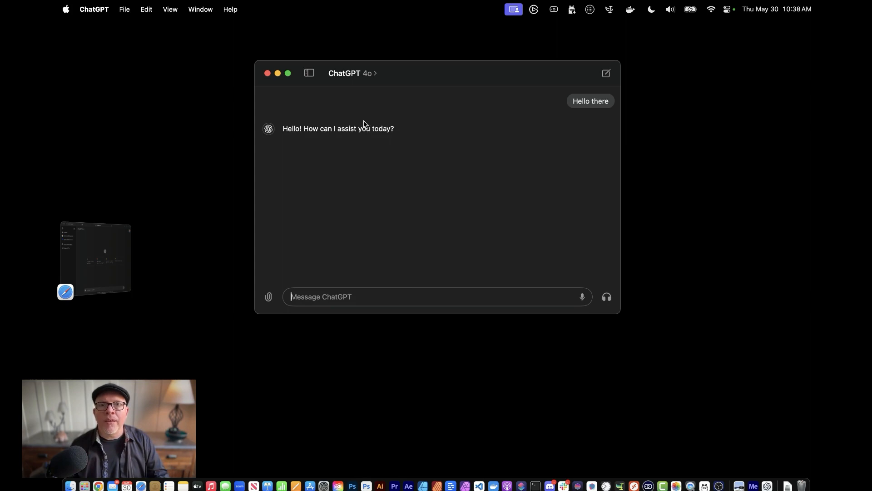
- Switch the conversation's model to GPT-4 and send the message "Hello"
click(374, 77)
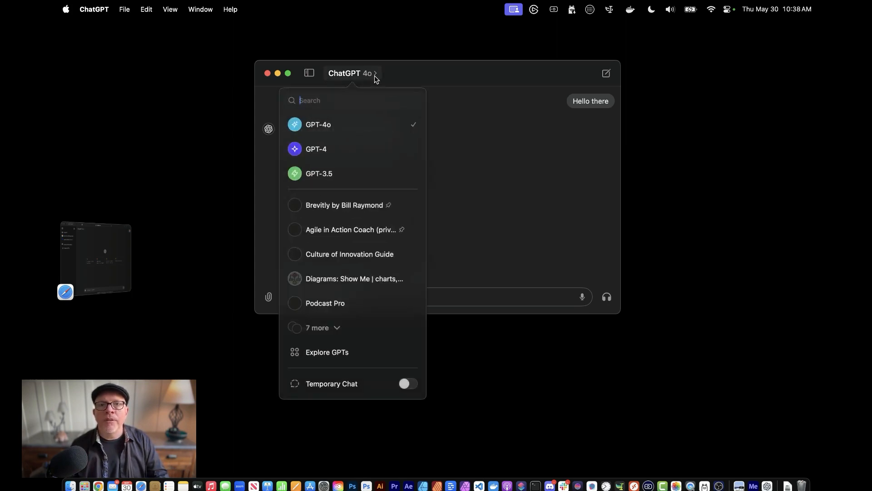
click(339, 150)
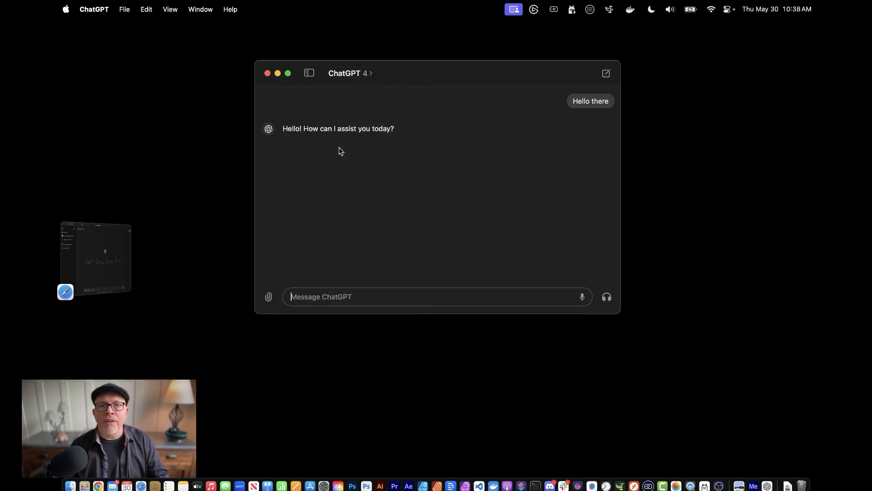
text(Hello)
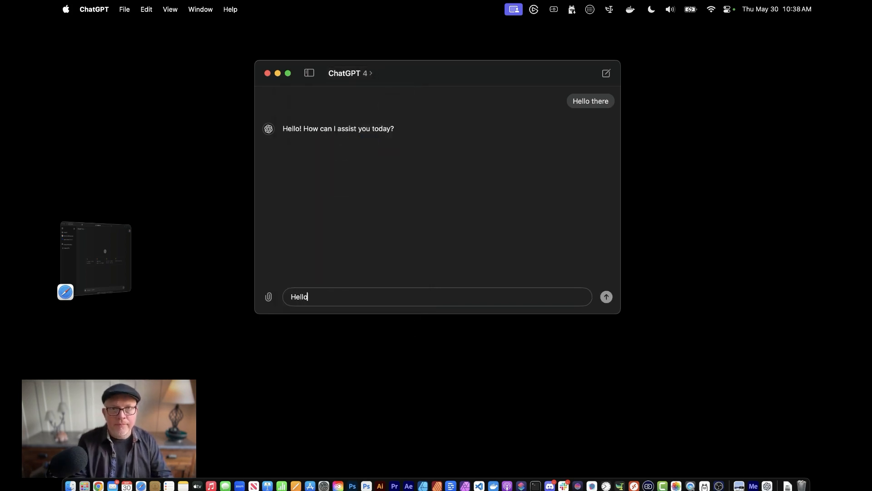
key(Return)
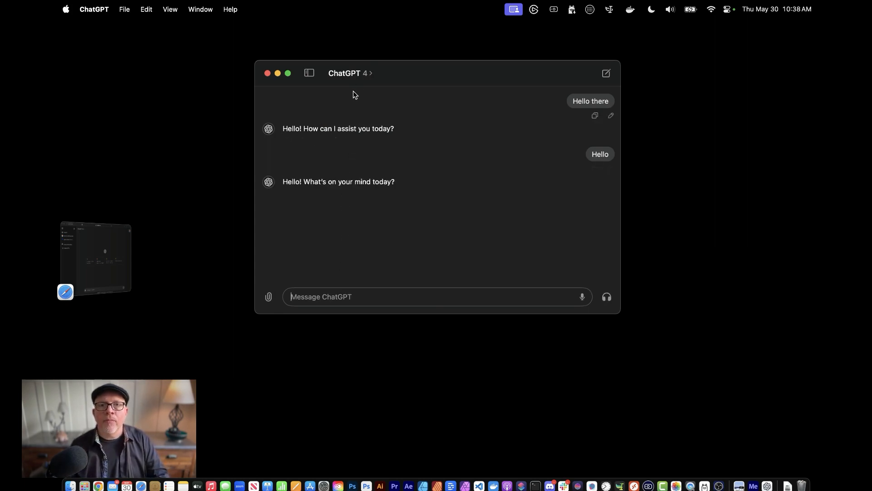
- Change the model to GPT-3.5 and send another "Hello" in the same conversation
click(362, 77)
click(342, 176)
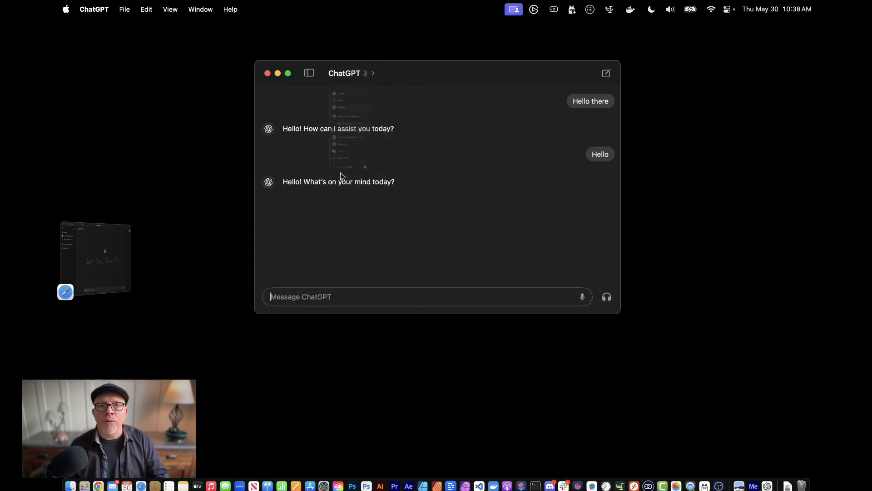
text(Hello)
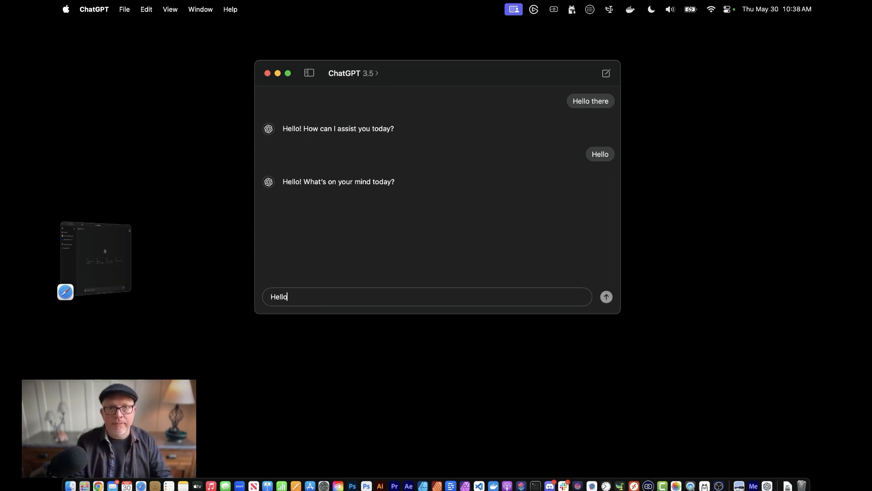
key(Return)
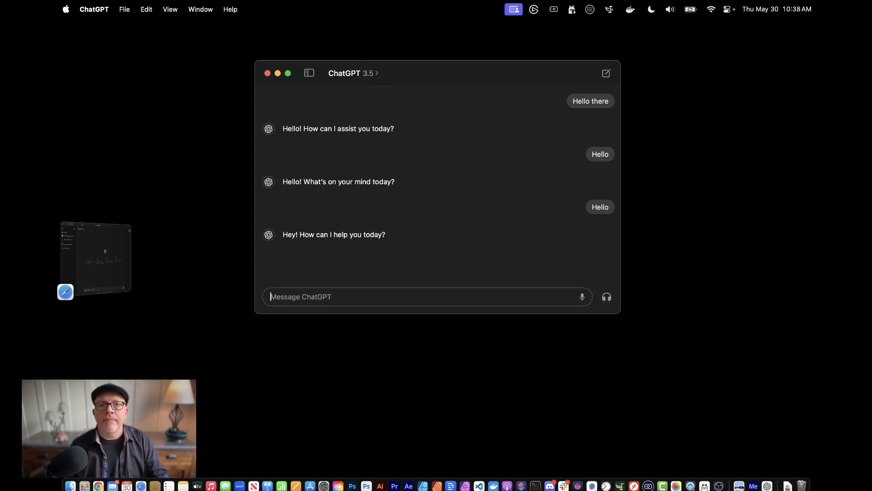
- View the available models without changing the selection, and enlarge the chat window
click(360, 78)
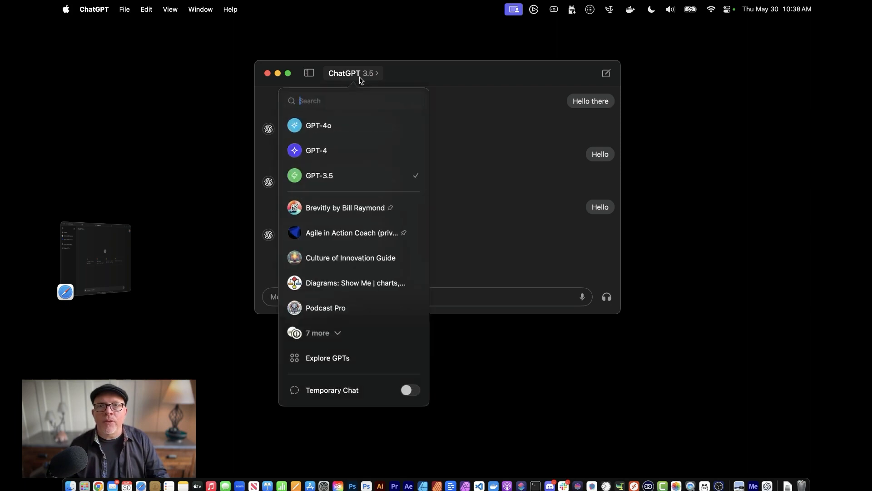
click(359, 78)
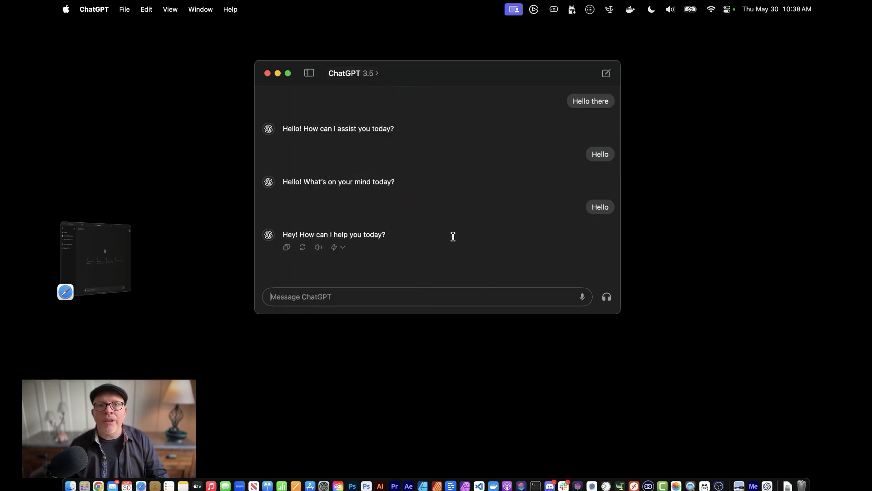
drag(614, 312, 651, 346)
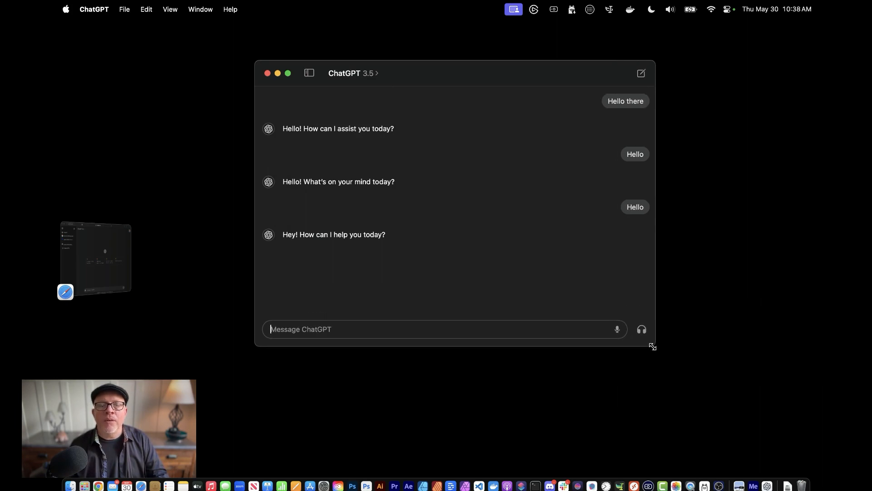
- Look over the catalogue of featured and trending GPTs in Explore GPTs, and return to the conversation
click(377, 74)
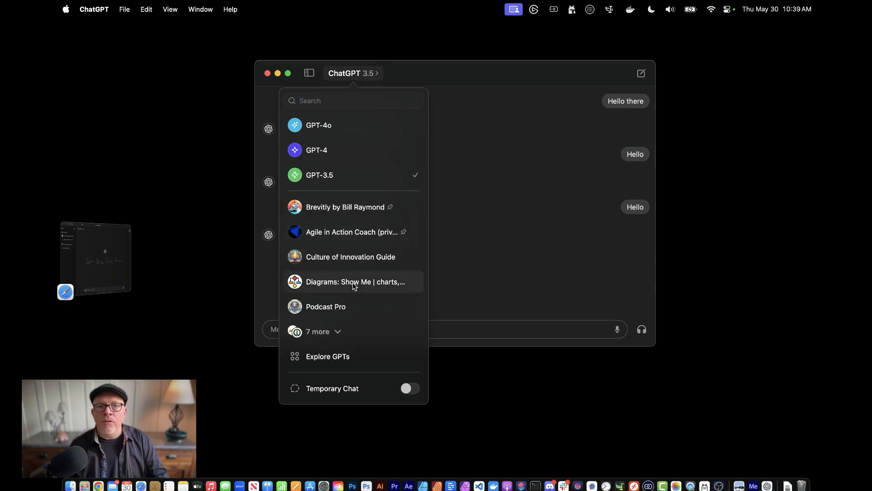
click(353, 356)
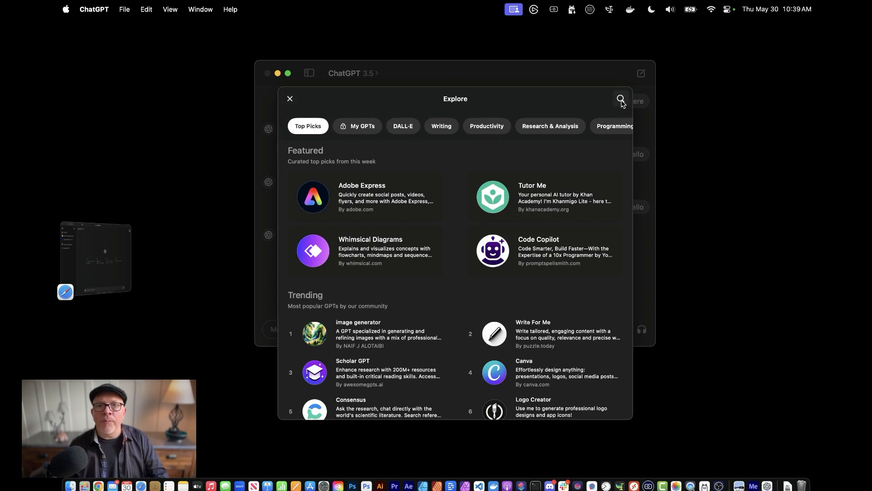
click(293, 101)
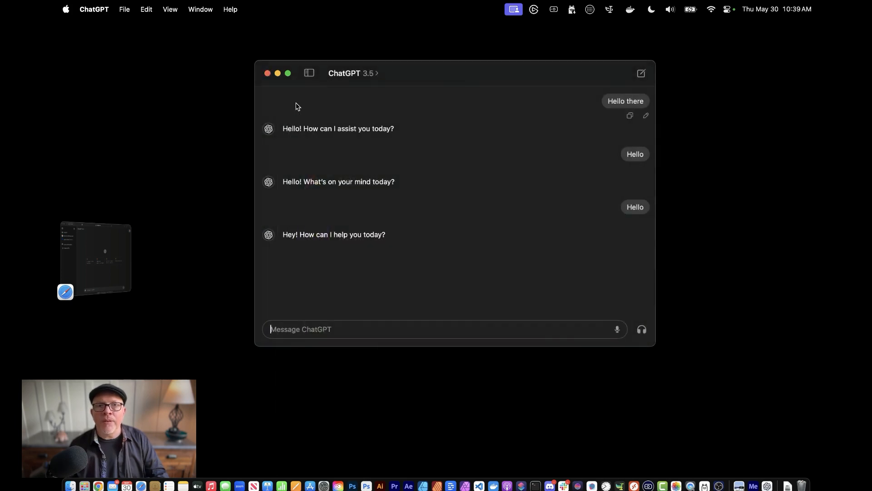
- Show the chat history sidebar and widen the ChatGPT window to make room for it
click(309, 73)
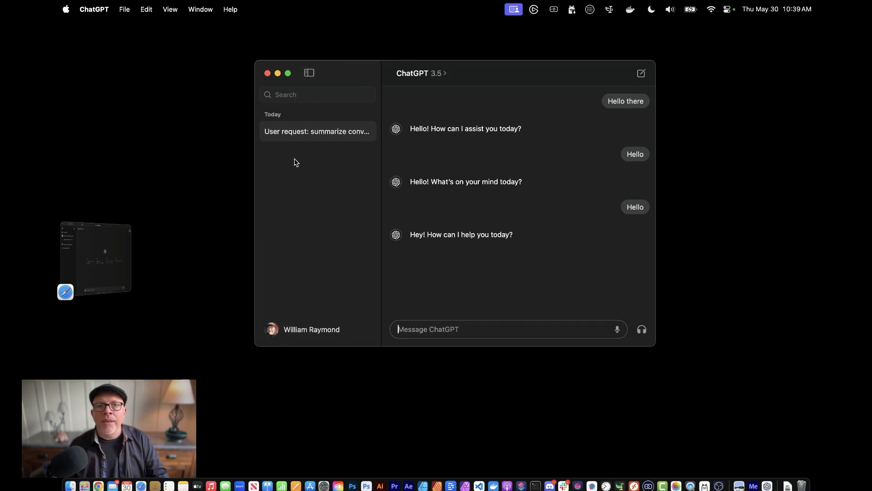
drag(253, 253, 175, 251)
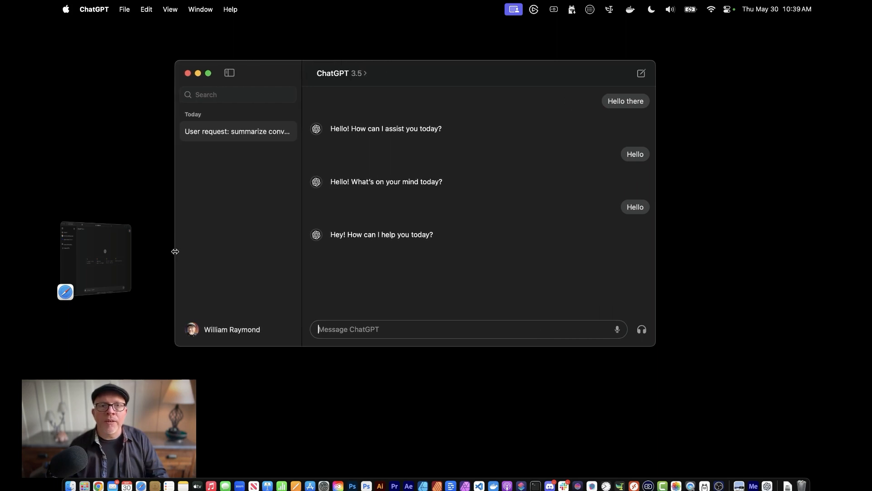
- Compare with the ChatGPT website's sidebar in Safari, and return to the desktop app to start a chat with the pinned Brevitly GPT
click(117, 266)
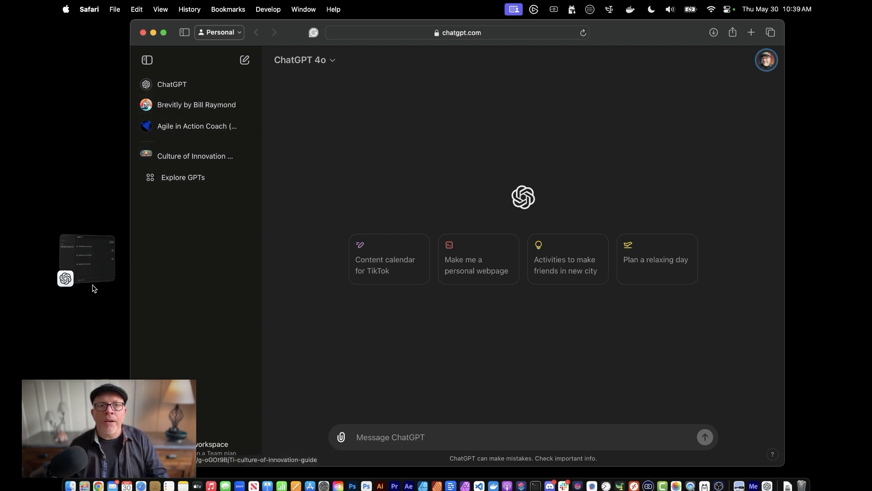
click(91, 267)
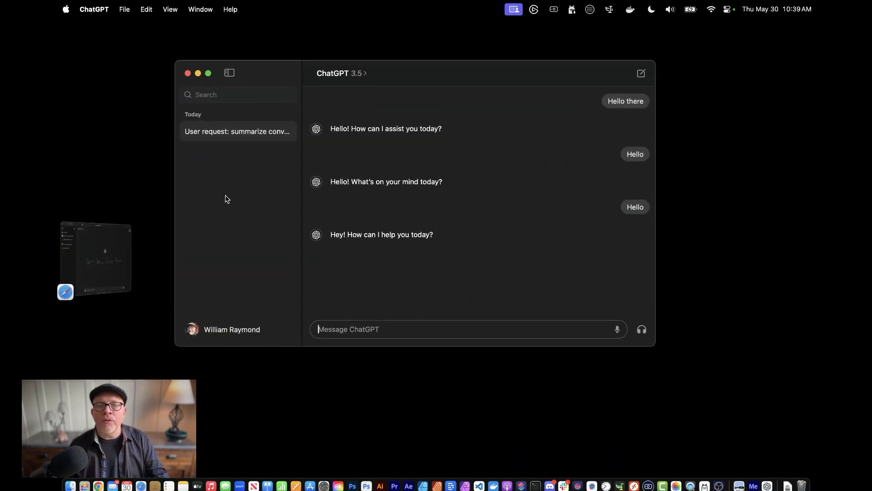
click(361, 77)
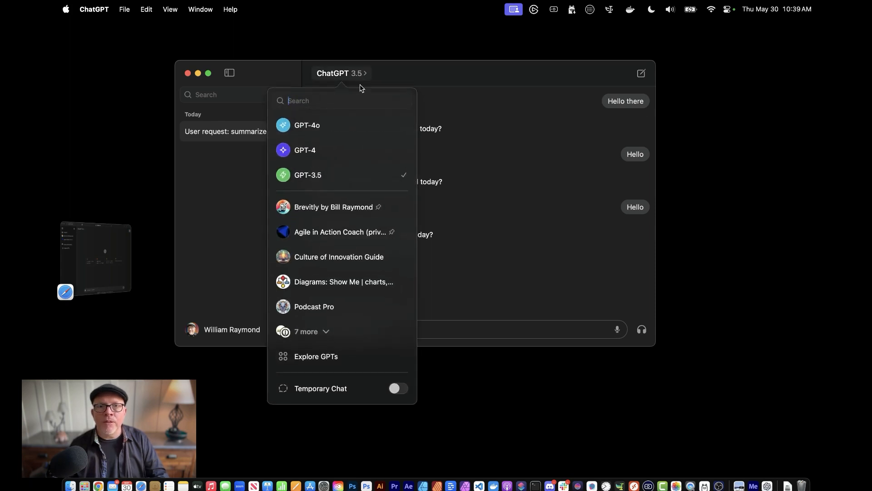
click(343, 209)
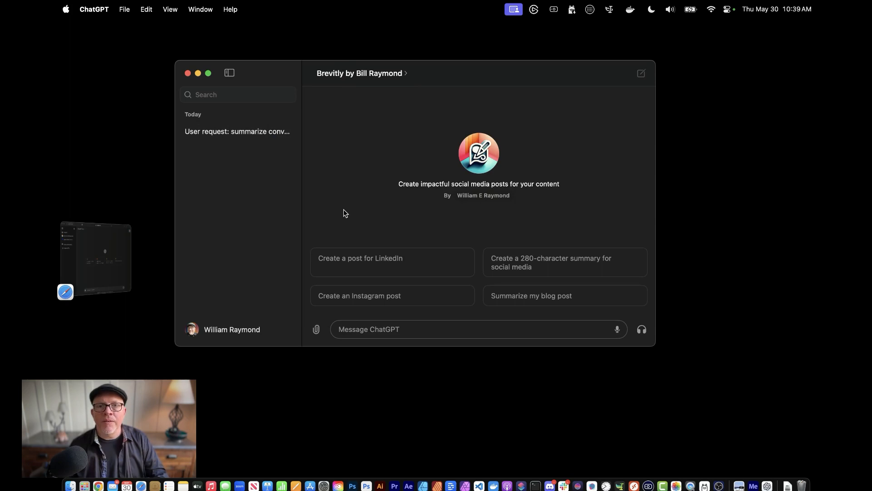
- Send "hello" to the Brevitly GPT, and switch to the older chat in the history and back again
click(368, 328)
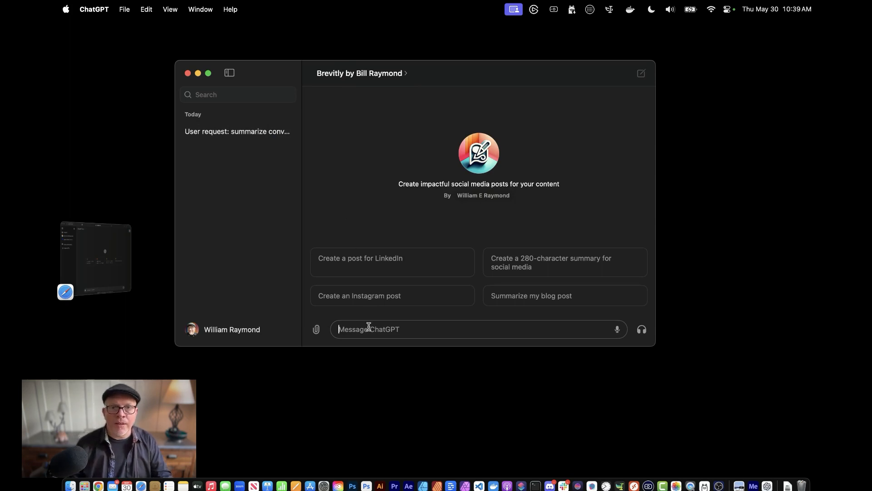
text(hello)
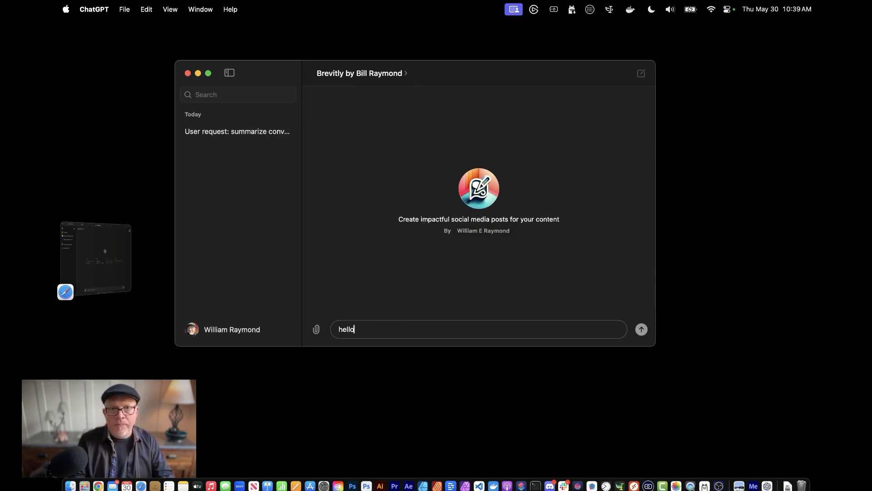
key(Return)
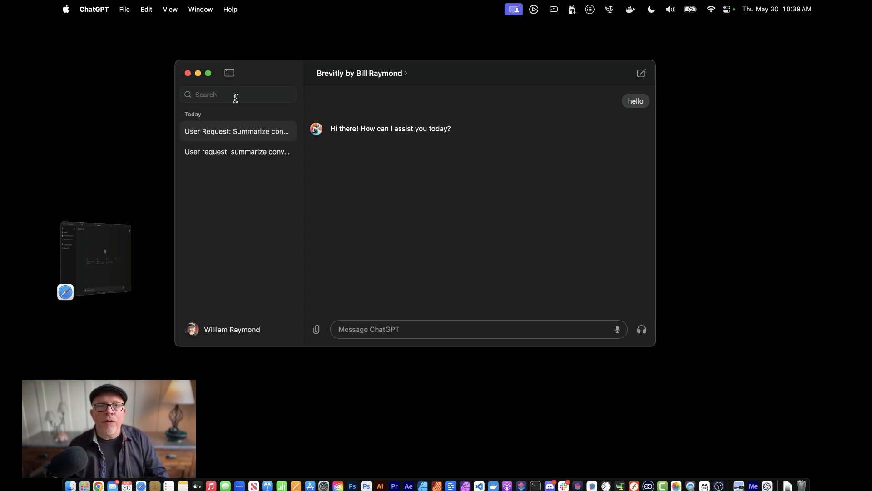
click(239, 153)
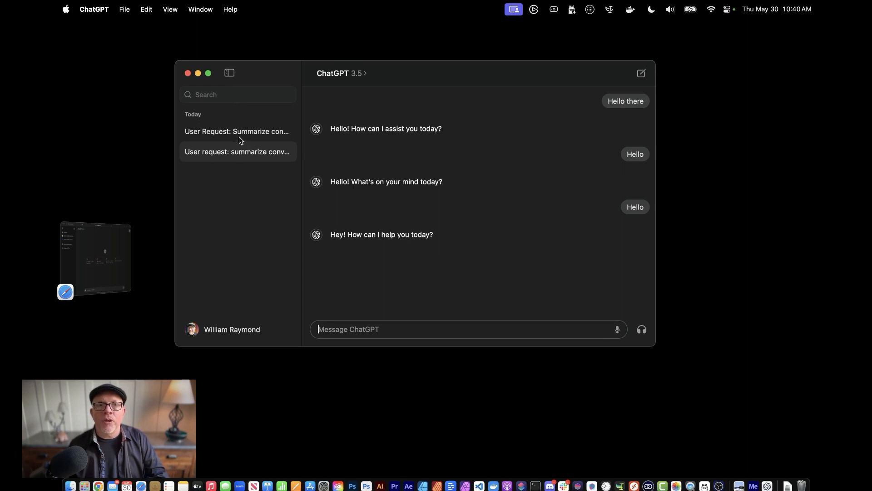
click(240, 135)
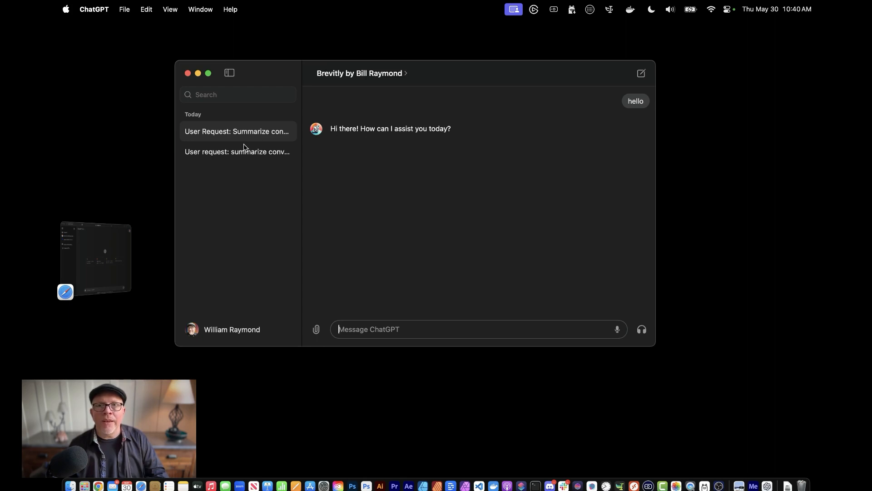
- Start two chats with the Culture of Innovation Guide GPT from its suggested prompts on key elements of innovation culture and enhancing innovation in my company
click(641, 73)
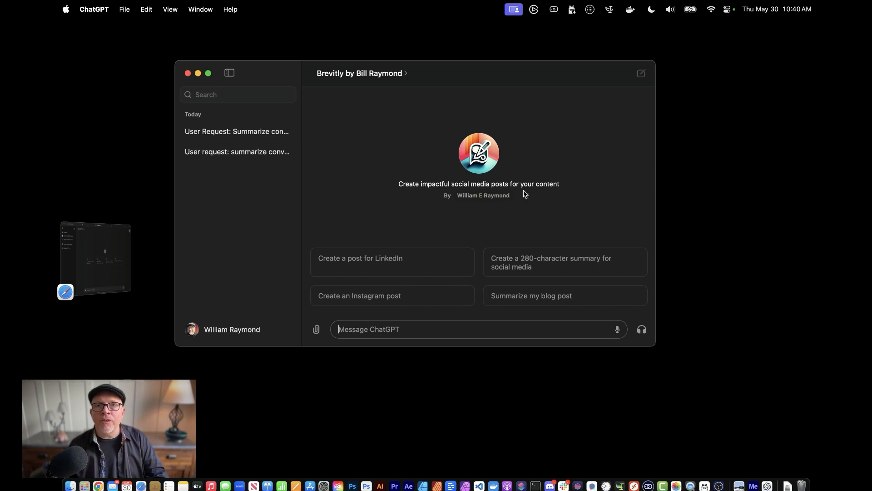
click(348, 76)
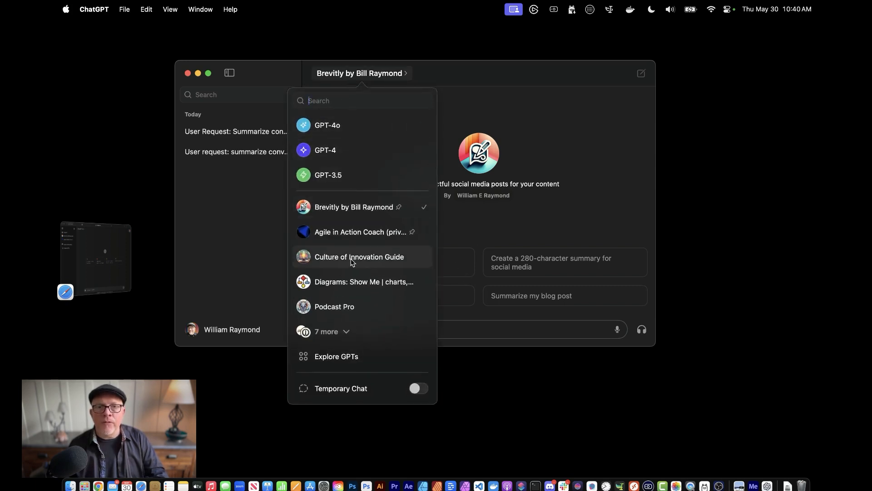
click(352, 264)
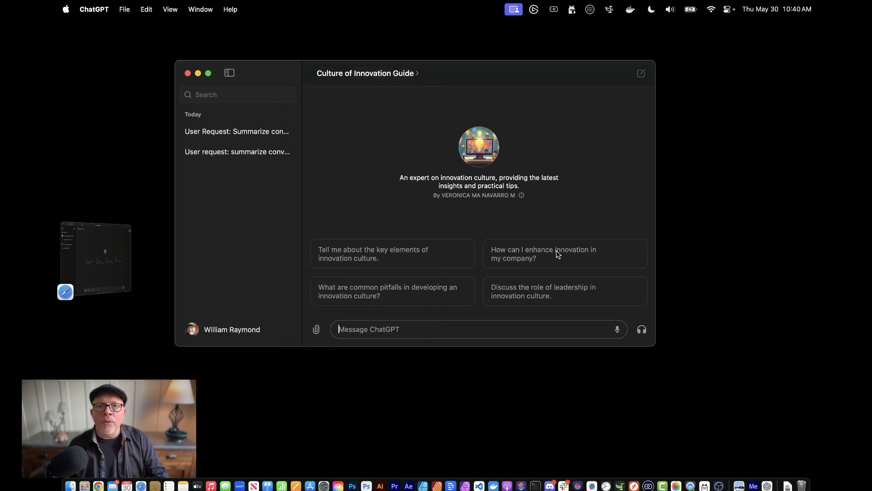
click(427, 260)
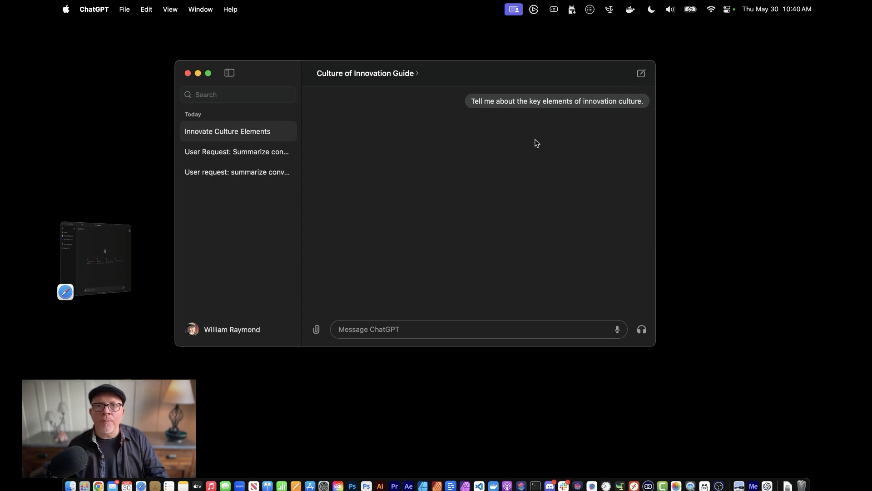
click(641, 75)
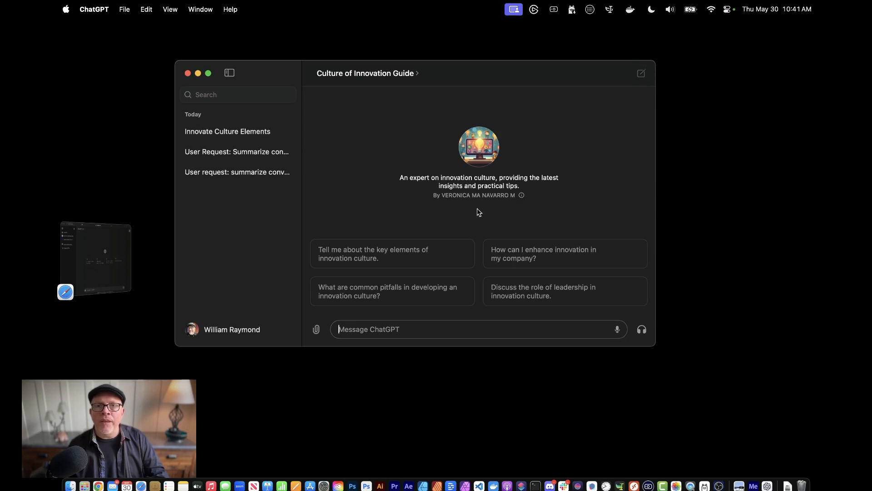
click(516, 263)
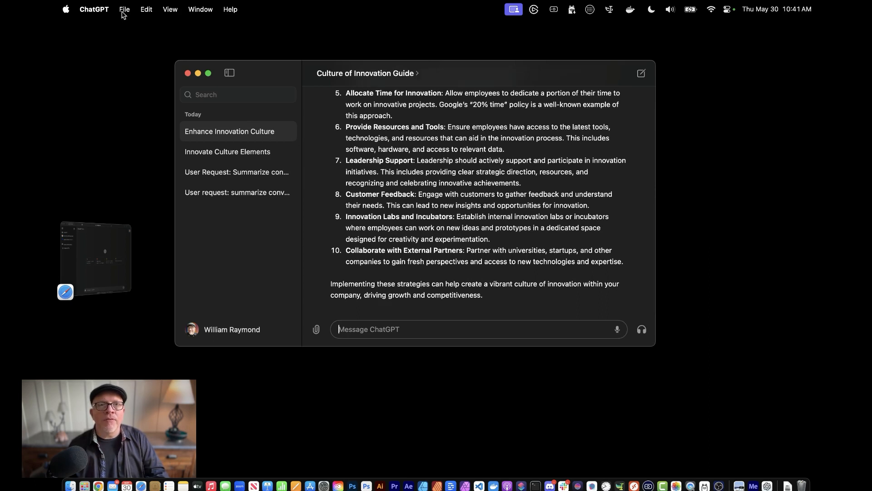
- Look over the app's account, language, desktop launcher, speech and about settings, and close Settings without changes
click(103, 11)
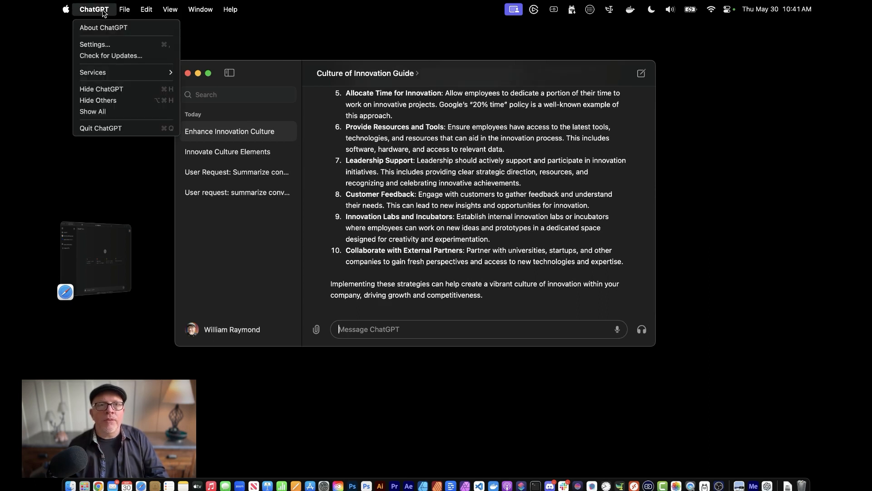
click(104, 45)
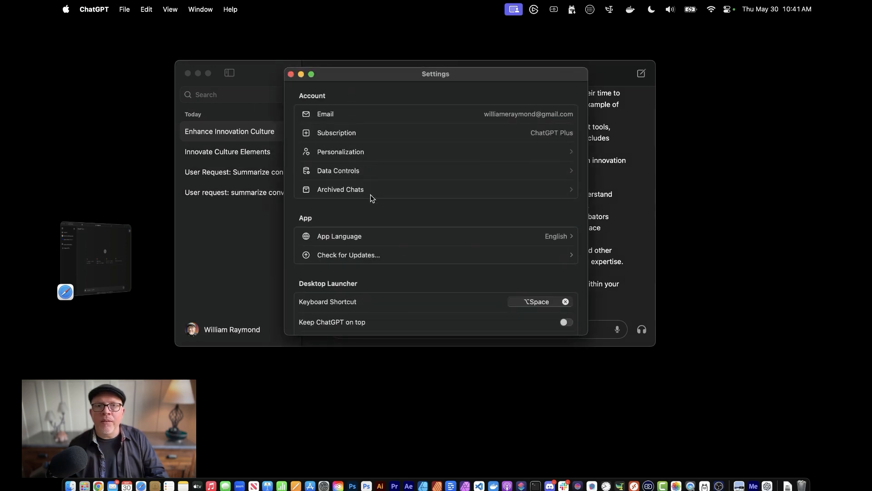
scroll(369, 239, down, 5)
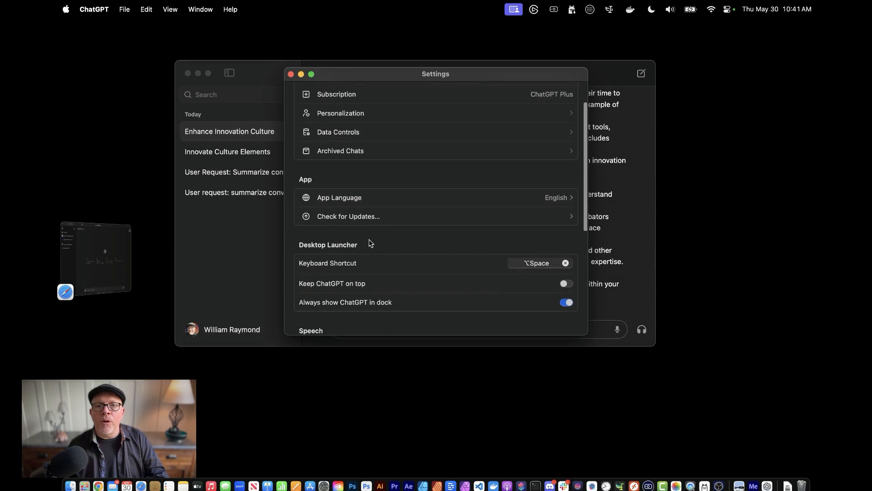
scroll(369, 238, down, 8)
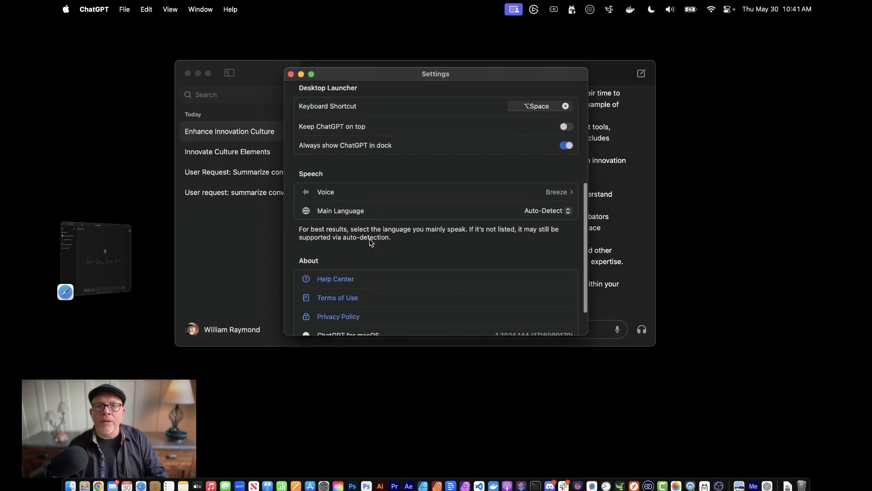
scroll(369, 239, up, 9)
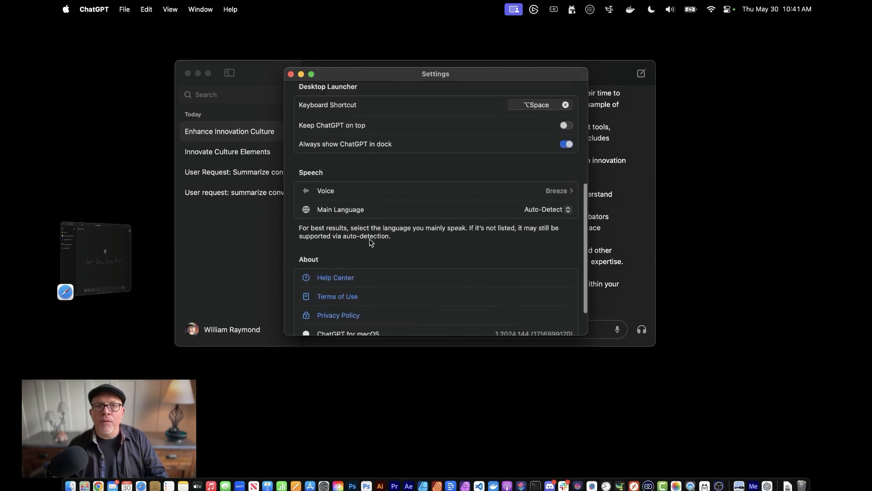
scroll(354, 200, up, 4)
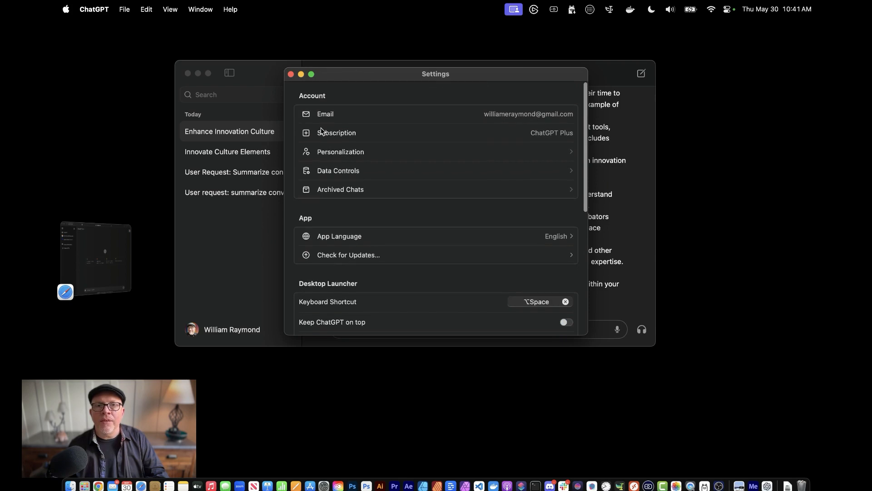
click(291, 74)
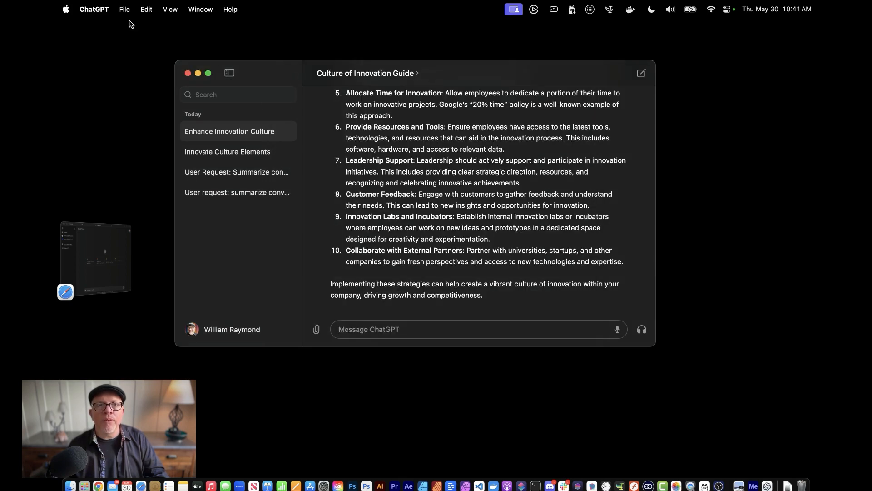
- Check for updates to the ChatGPT desktop app and dismiss the notice
click(105, 12)
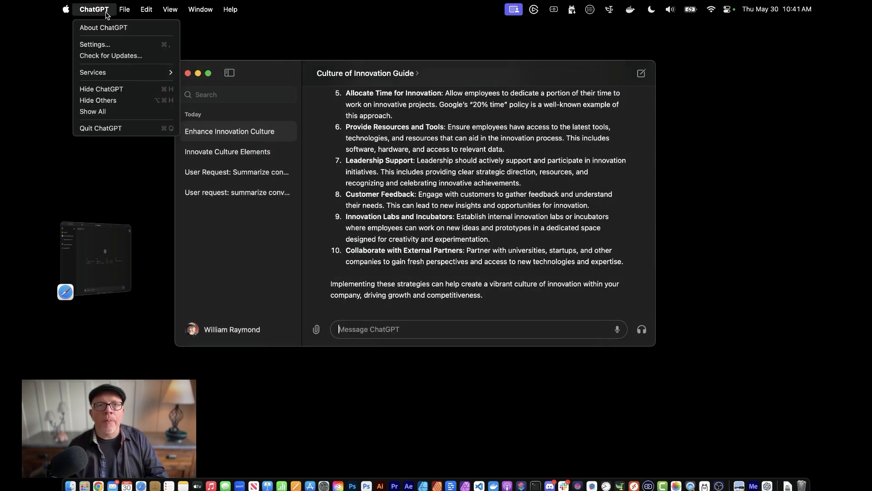
click(120, 56)
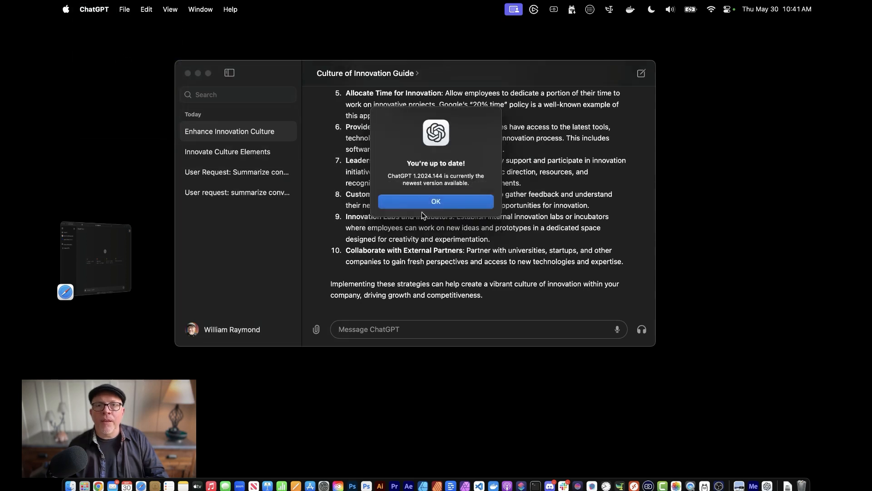
click(435, 203)
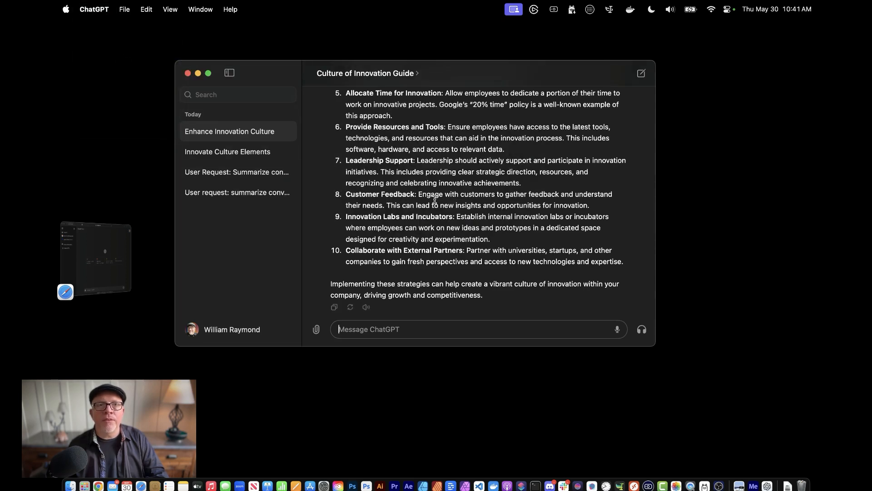
- Start a new temporary chat and send the message "temporary chat"
click(129, 11)
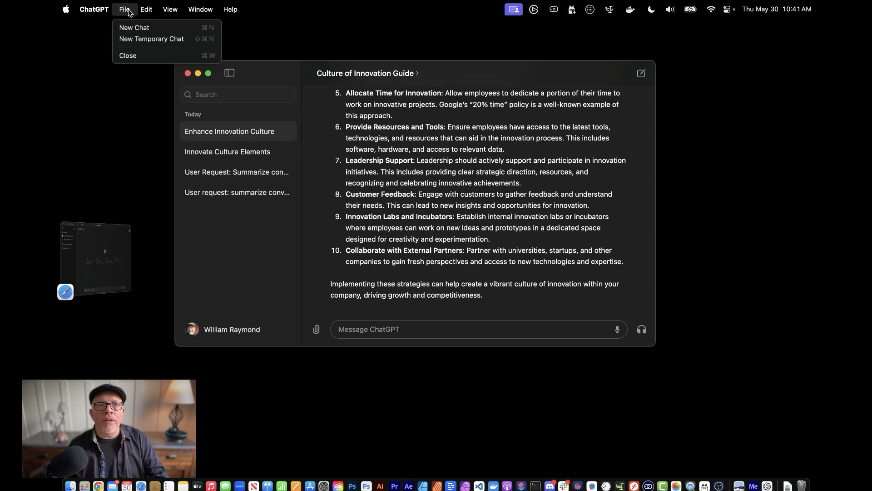
click(141, 39)
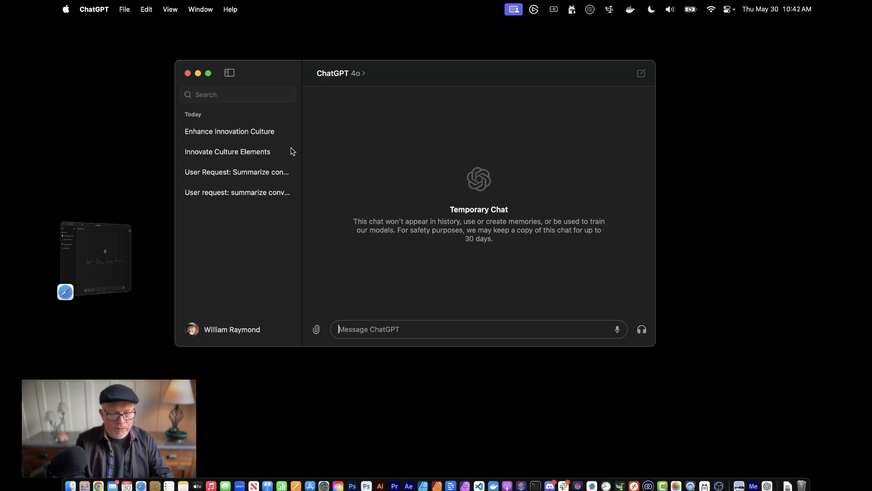
text(te)
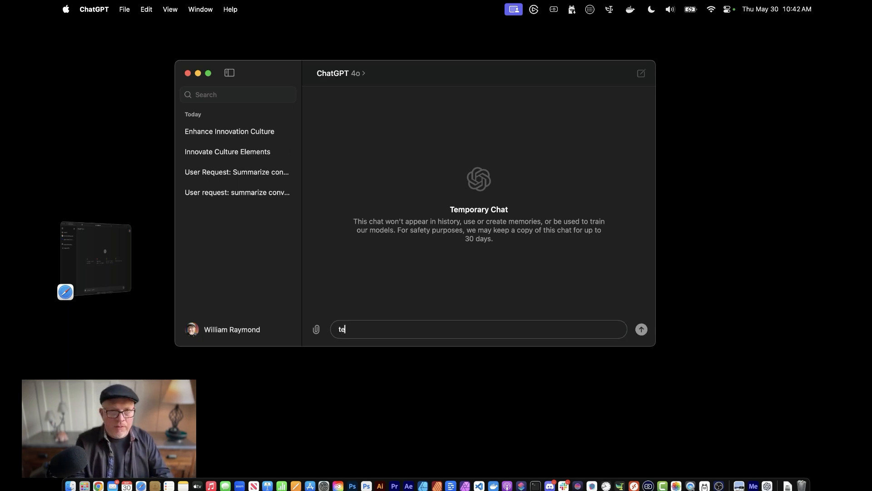
text(mporary chat)
key(Return)
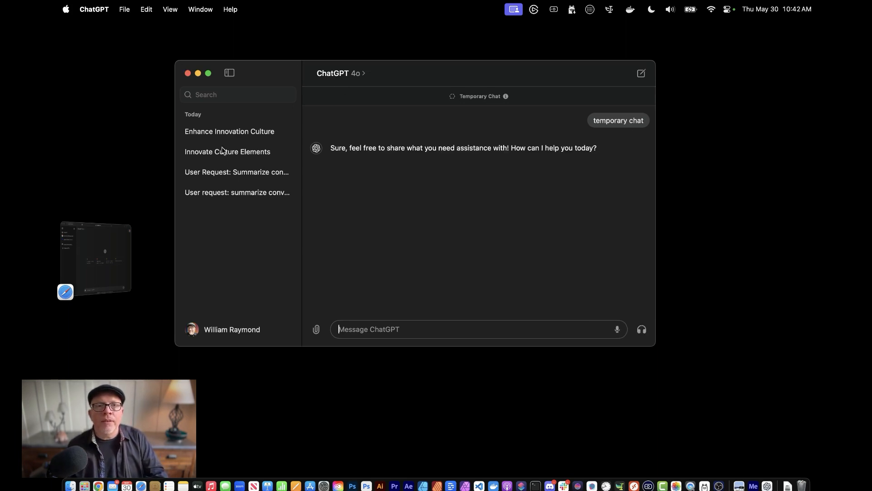
- Leave the temporary chat for a new regular chat, and open the Innovate Culture Elements conversation from the history
click(126, 9)
click(137, 26)
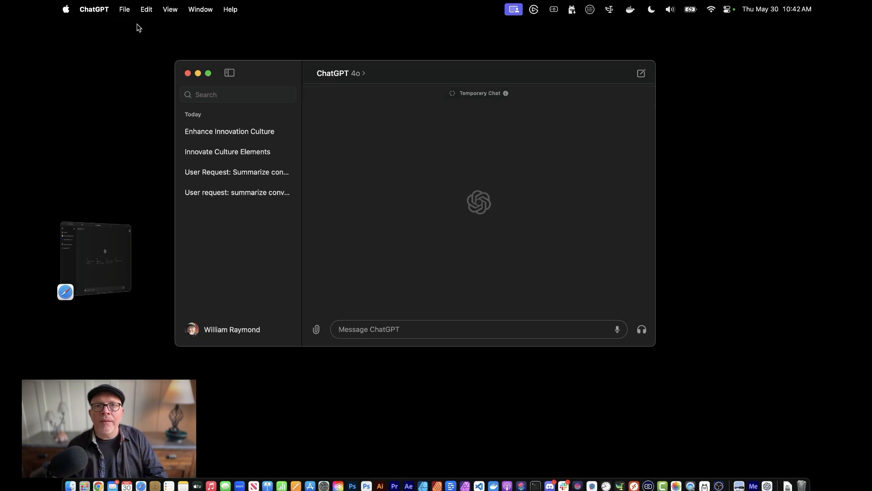
click(125, 9)
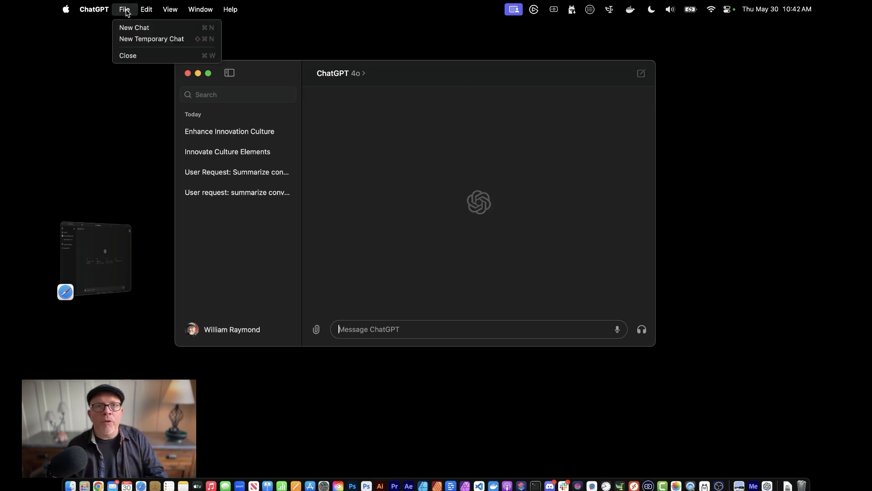
click(127, 10)
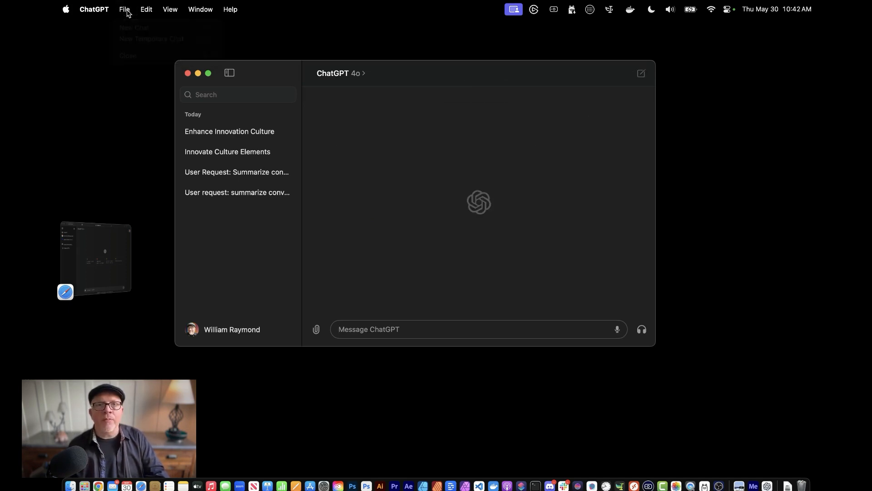
click(252, 154)
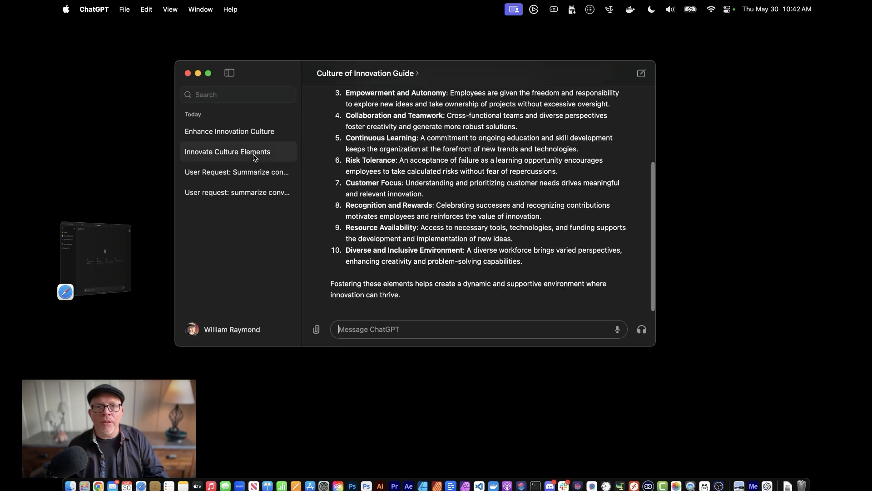
- Start a new regular chat and send the message "hello there"
key(super+n)
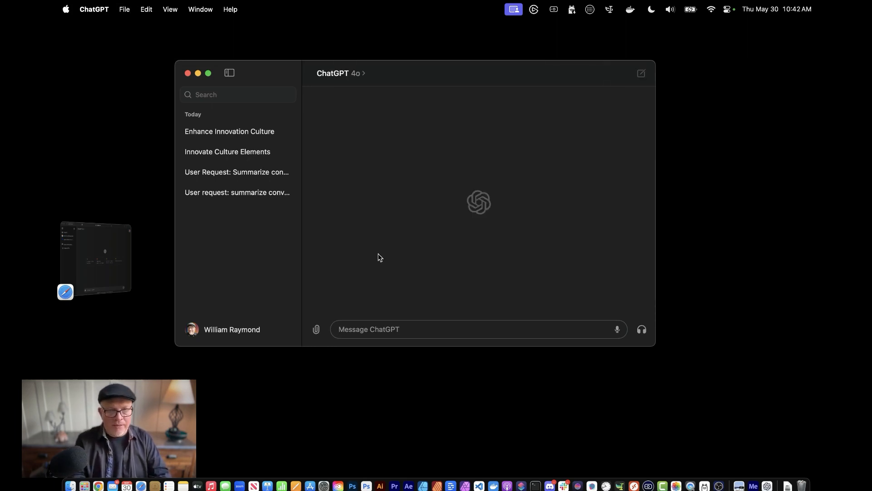
text(hello there)
key(Return)
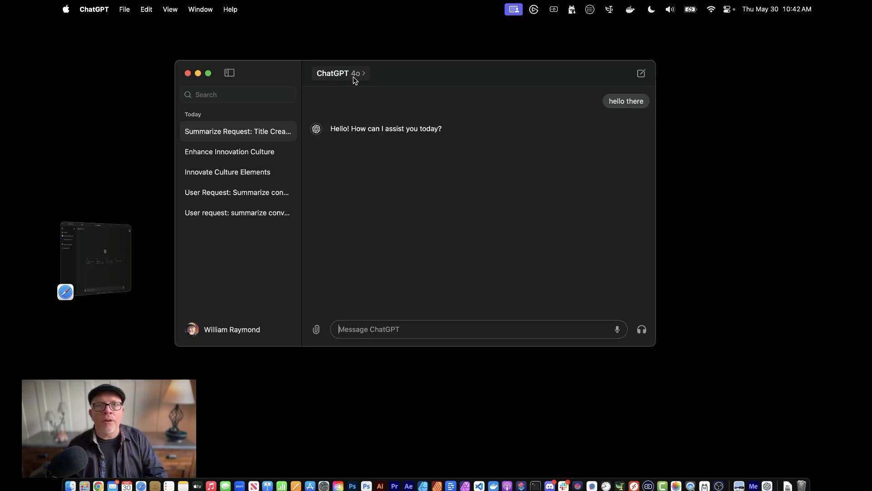
- Make the conversation text one size bigger
click(126, 9)
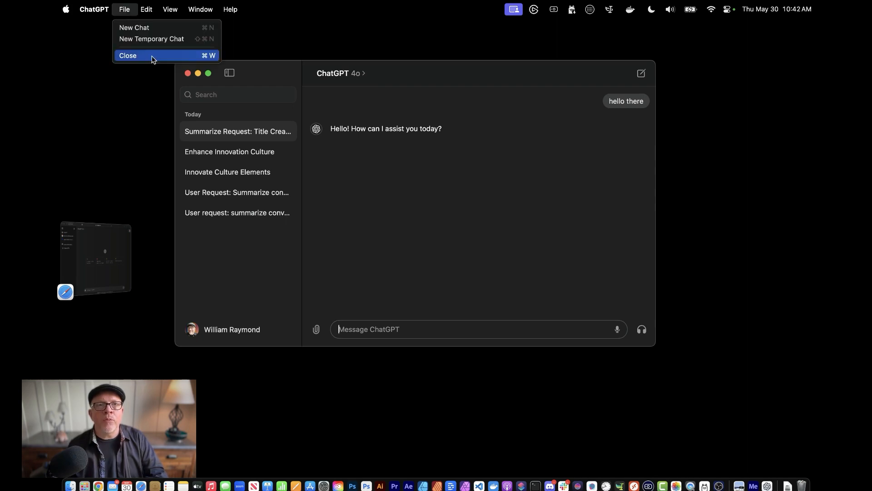
mouse_move(150, 9)
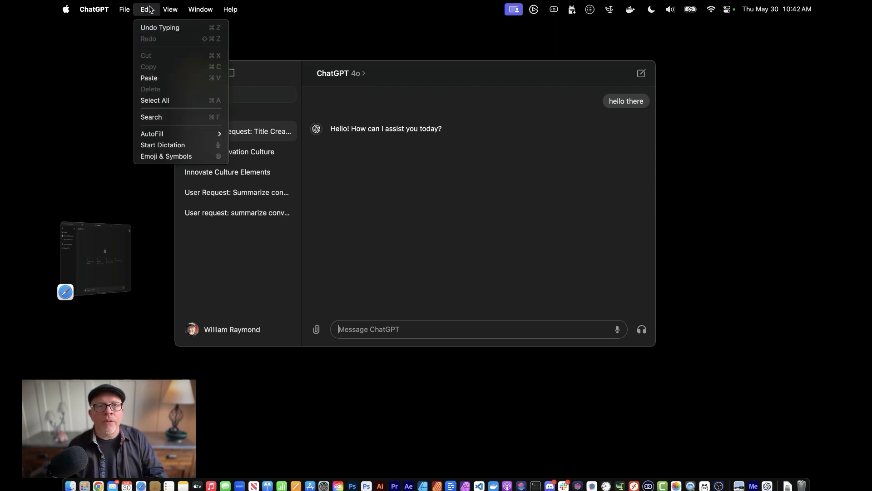
mouse_move(177, 10)
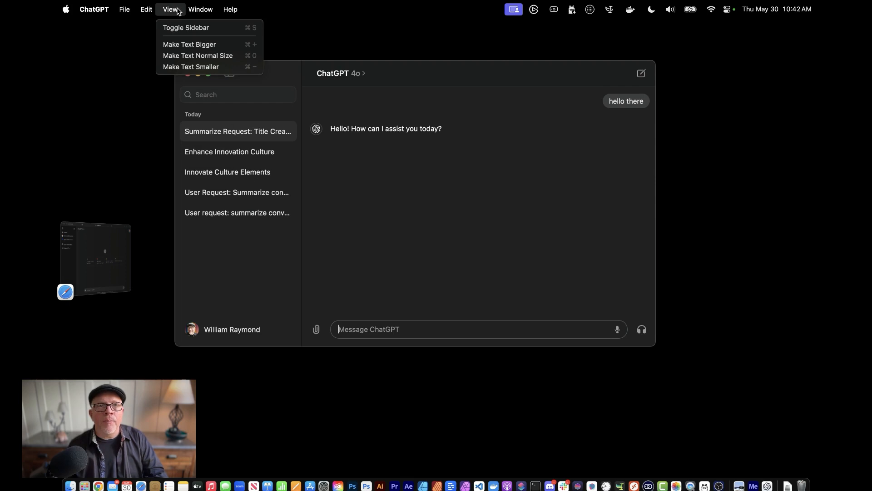
click(199, 45)
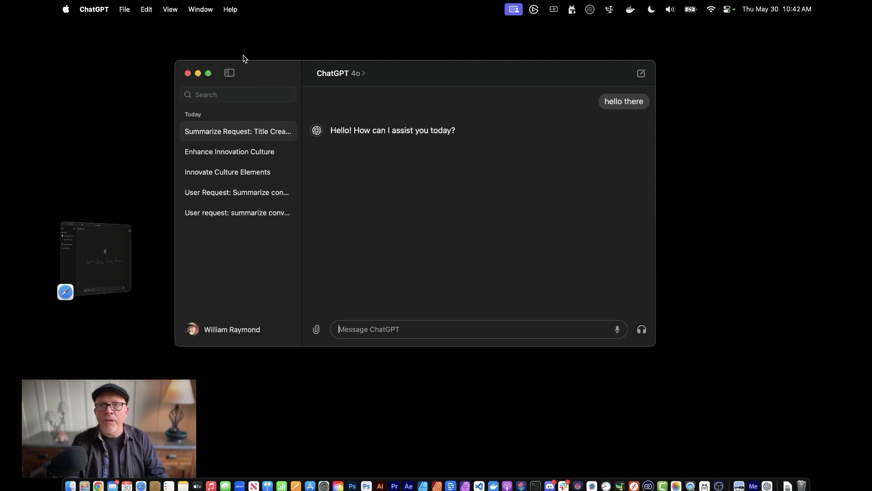
- Make the conversation text smaller, and enlarge it by one size
key(super+minus)
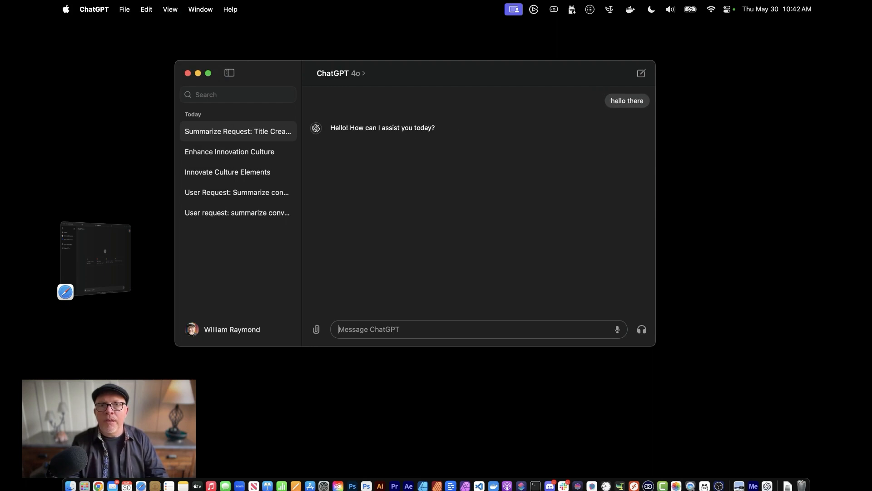
key(super+plus)
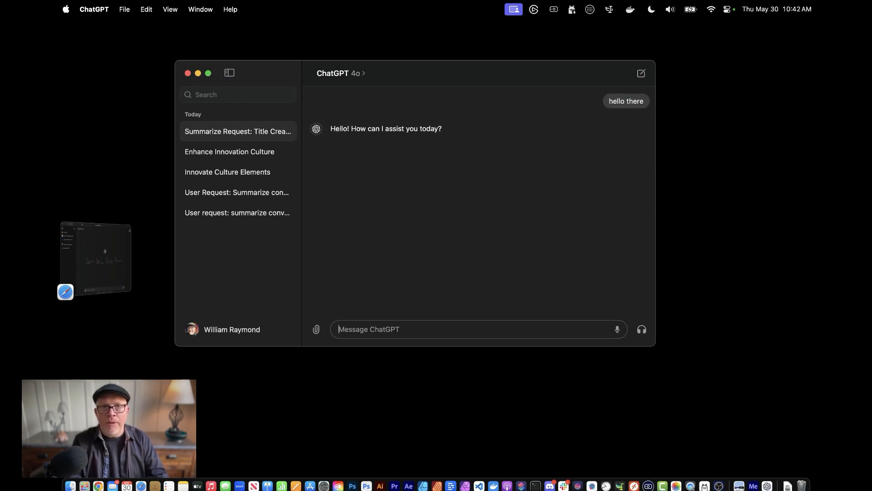
click(209, 10)
mouse_move(228, 10)
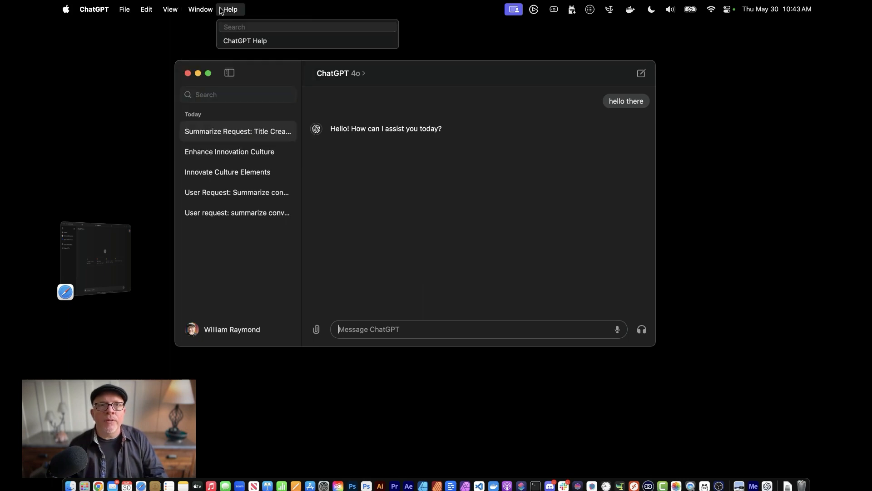
click(227, 10)
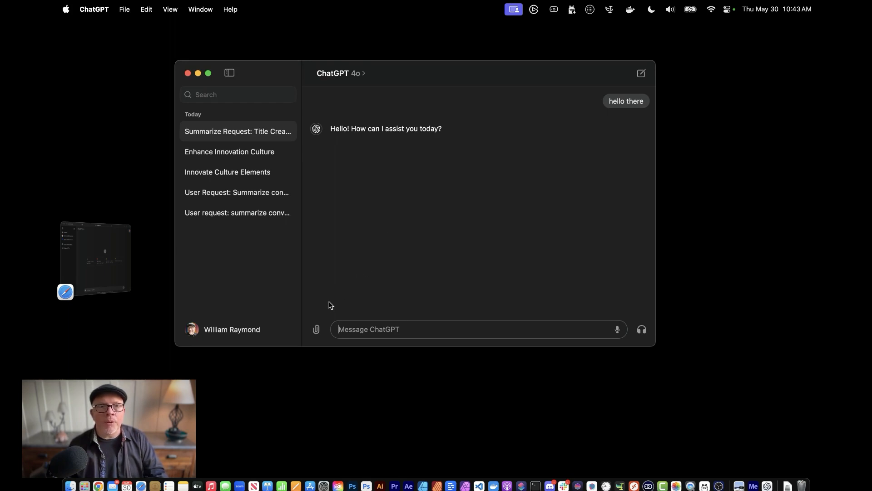
- Attach IMF-and-WEF-AI-Report-SDNEA2024001.pdf from the Desktop and send it with the message "Sumarize this for me"
click(316, 329)
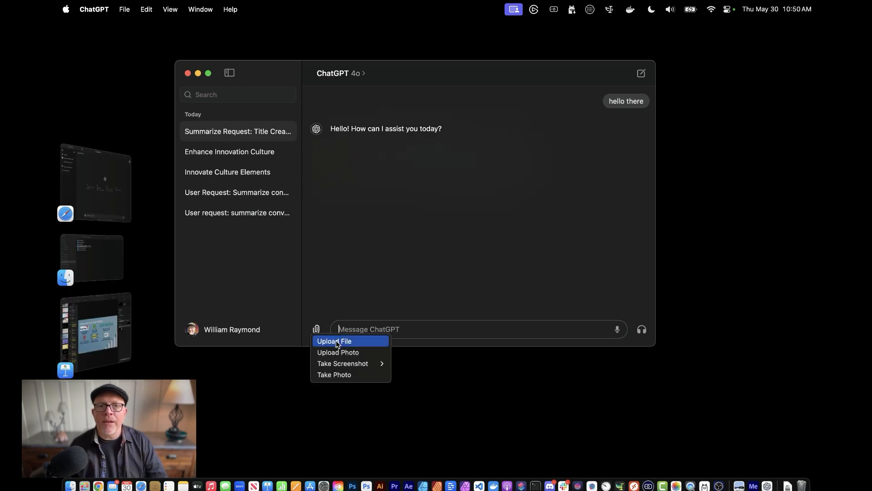
click(337, 344)
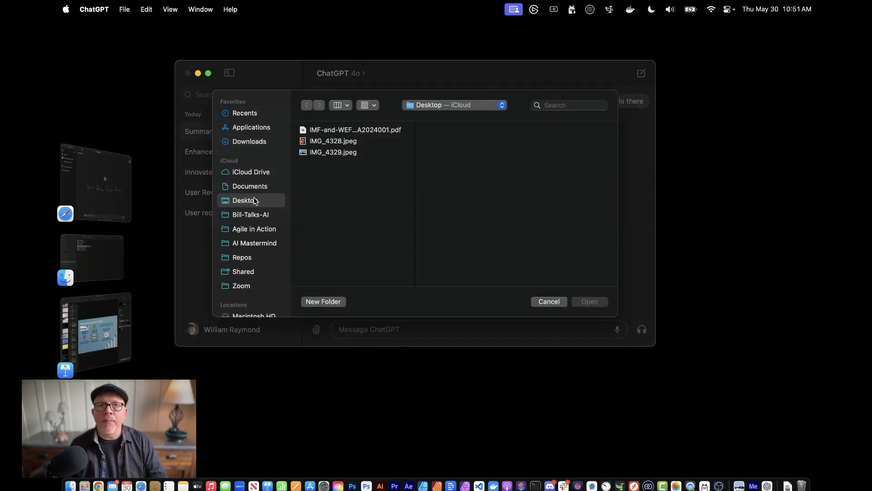
click(333, 132)
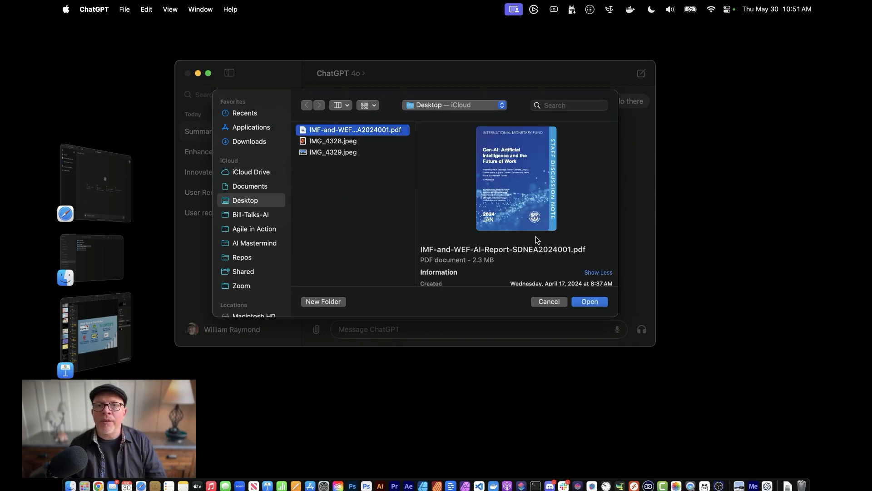
click(585, 302)
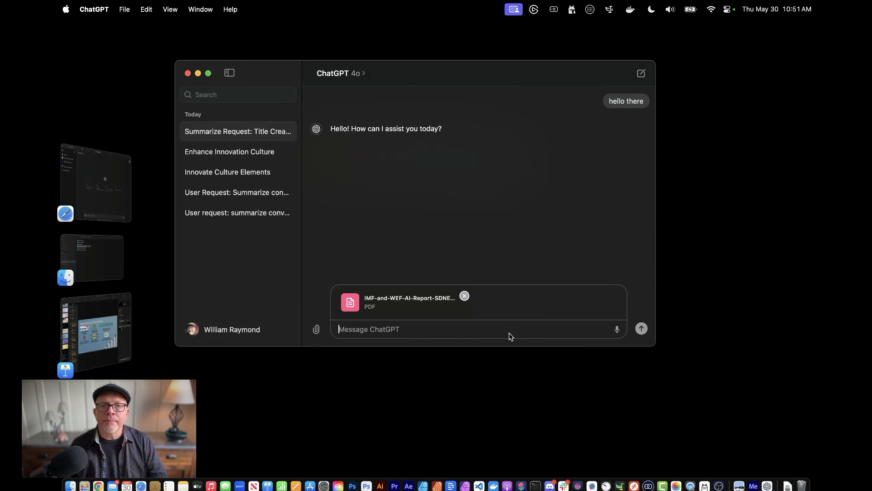
text(Su)
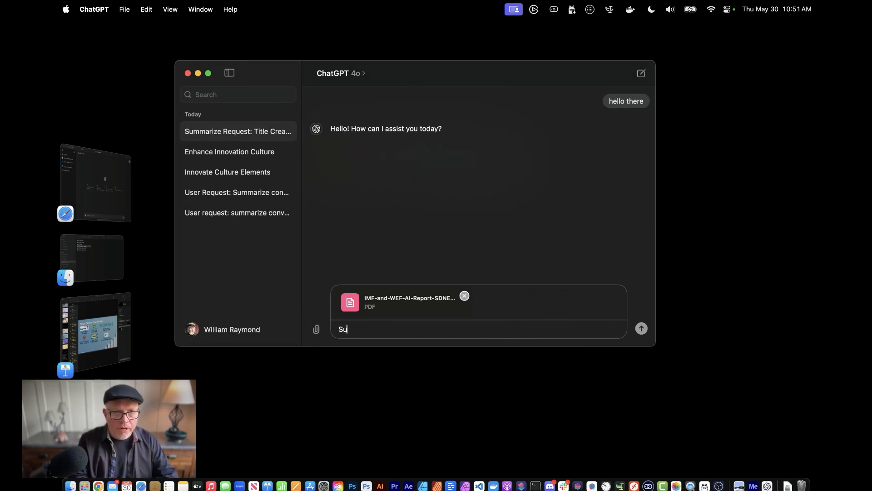
text(marize this for me)
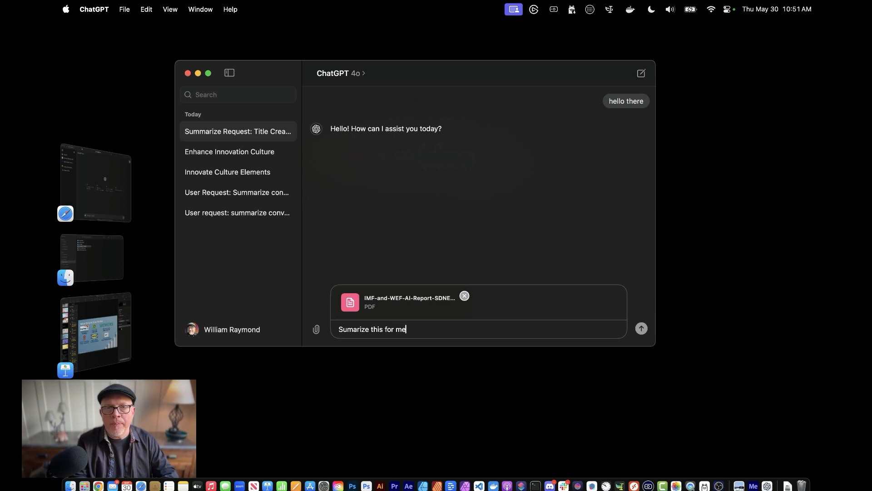
key(Return)
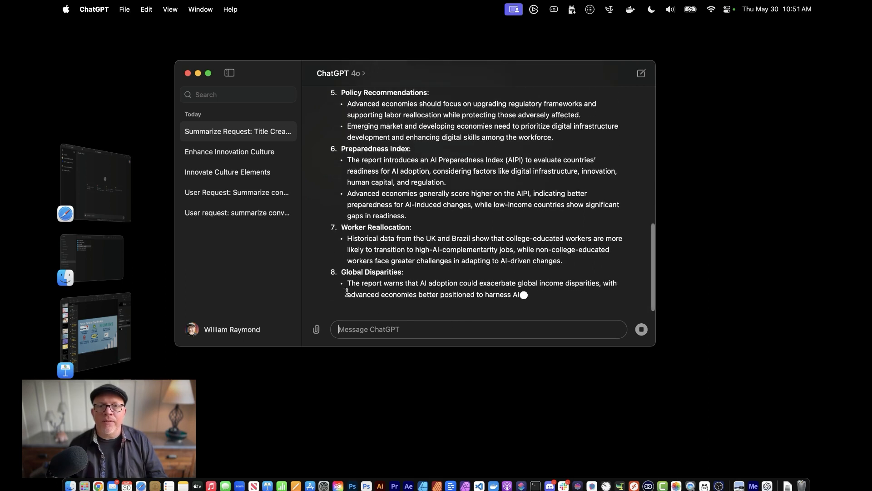
- Attach the park entrance photo to a new message in this chat and preview it at large size
click(316, 329)
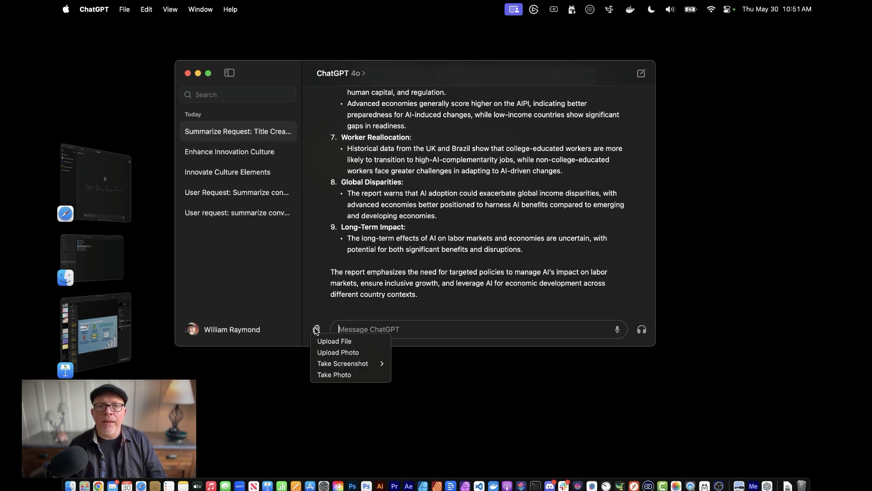
click(335, 353)
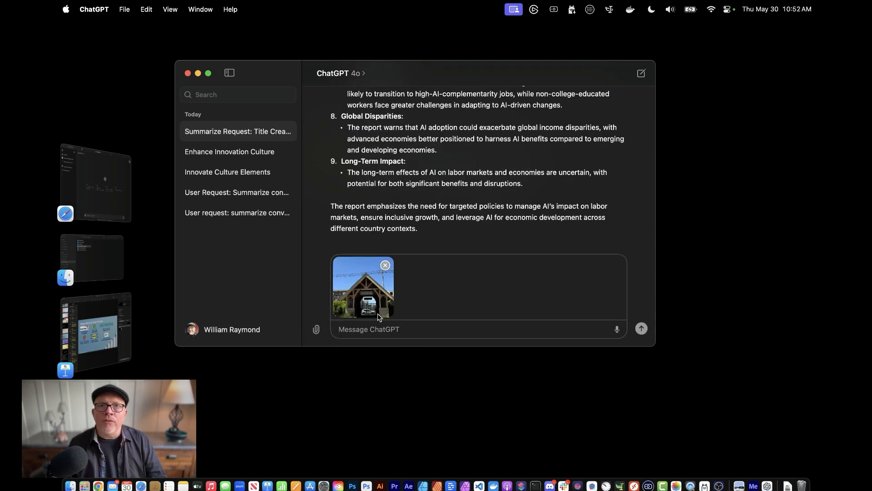
click(359, 303)
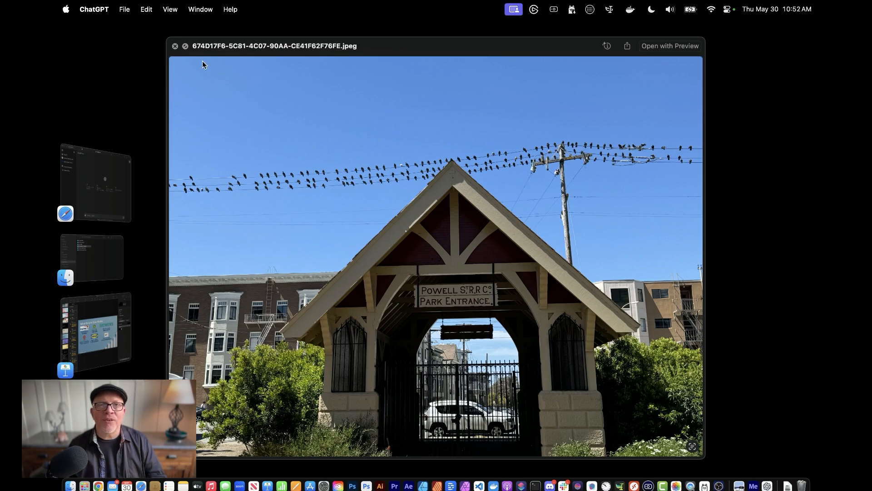
click(175, 46)
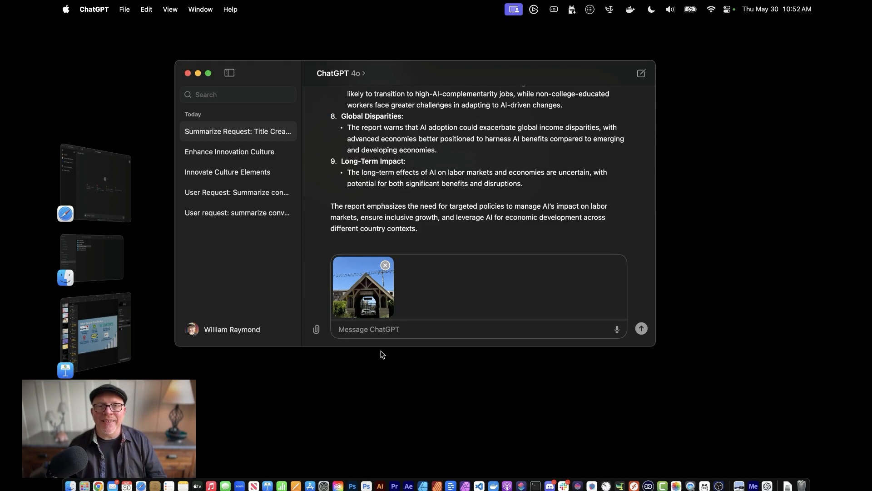
- Send the attached photo with the message "What do you see here?"
text(W)
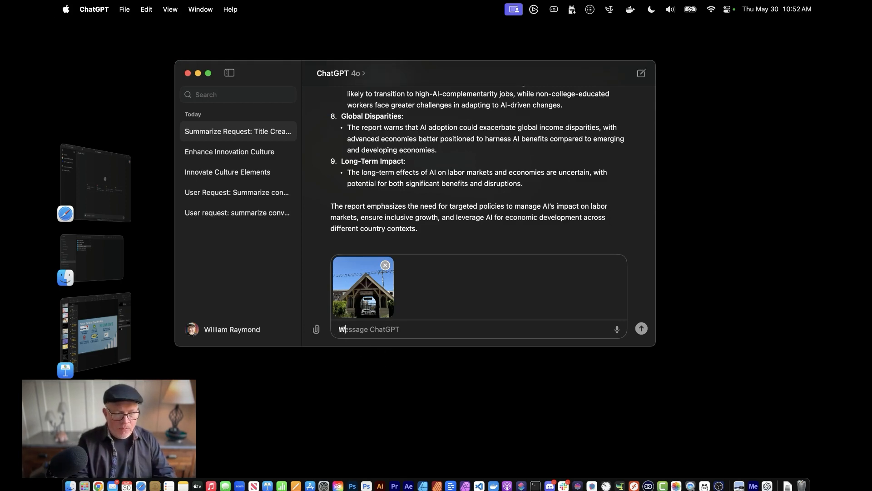
text(hat do you see here?)
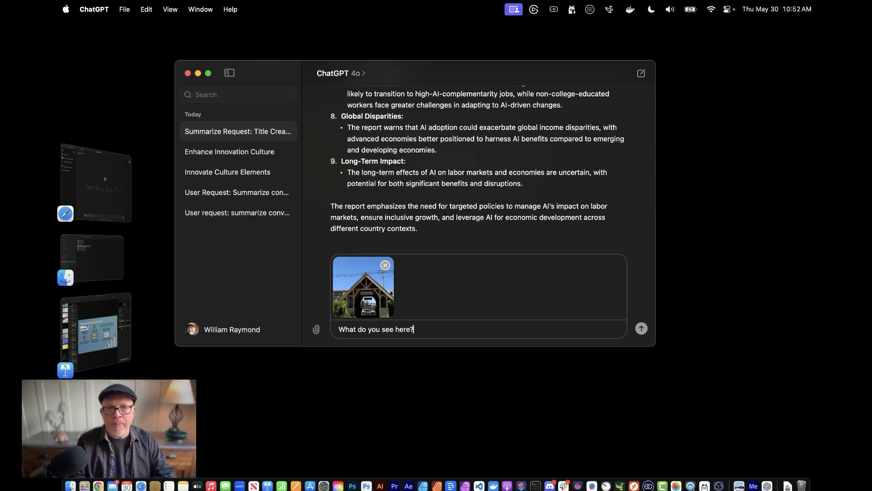
key(Return)
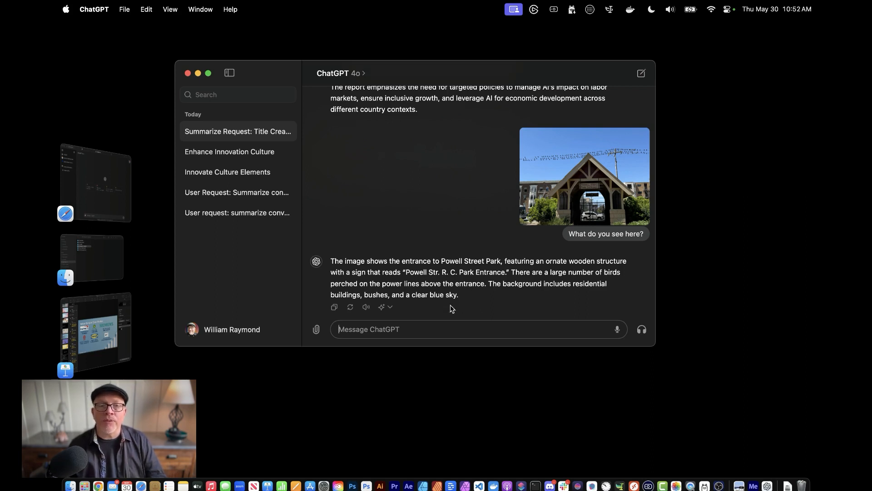
- Check which app windows can be captured as a screenshot, view the Sample Case Studies slide in Keynote, and return to ChatGPT
click(317, 328)
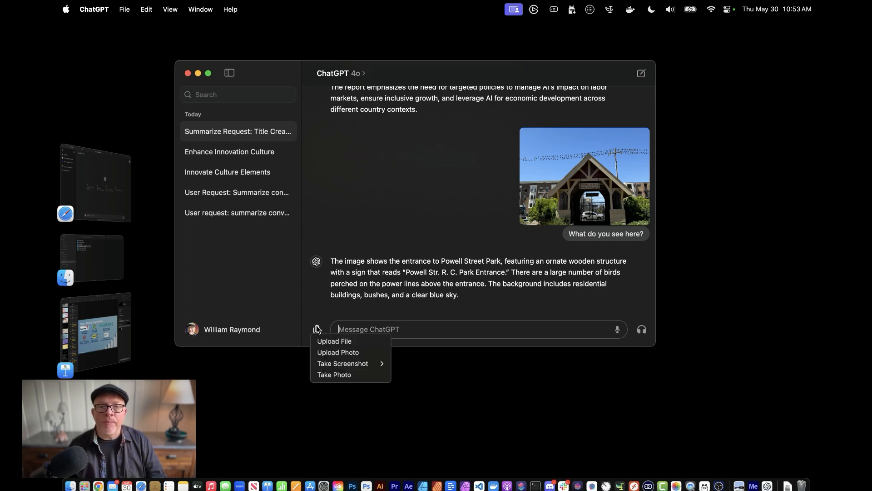
mouse_move(330, 366)
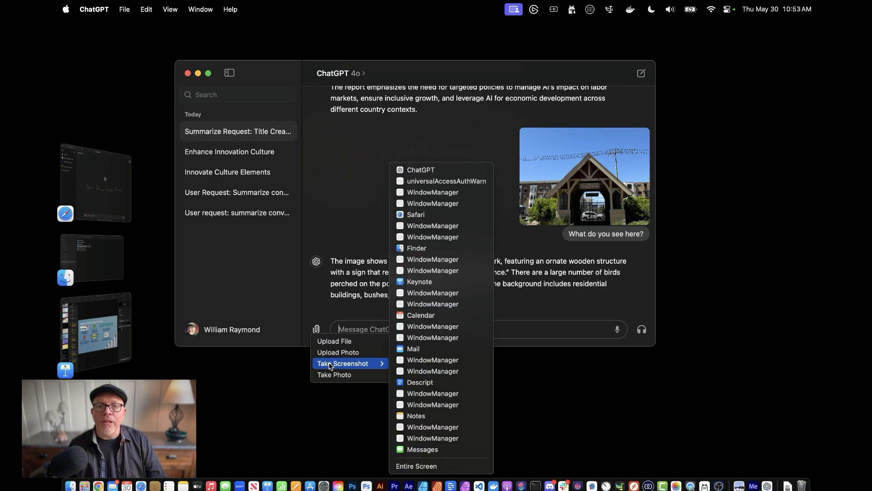
click(282, 197)
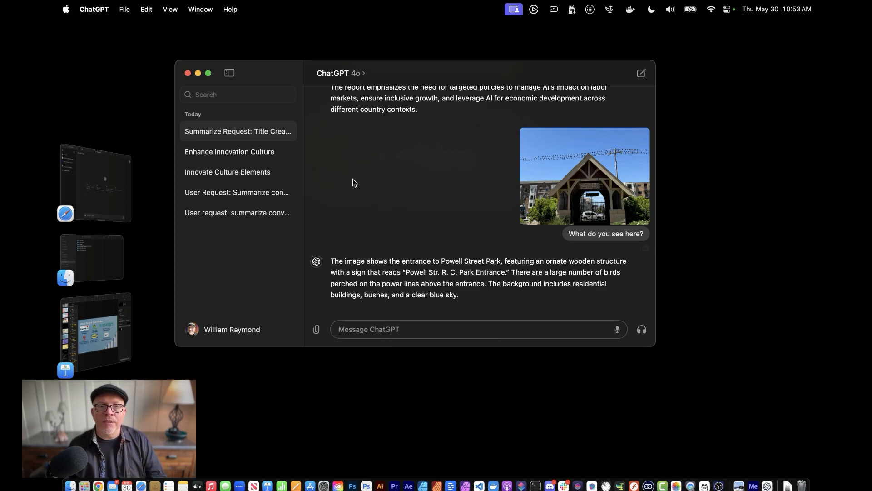
click(128, 321)
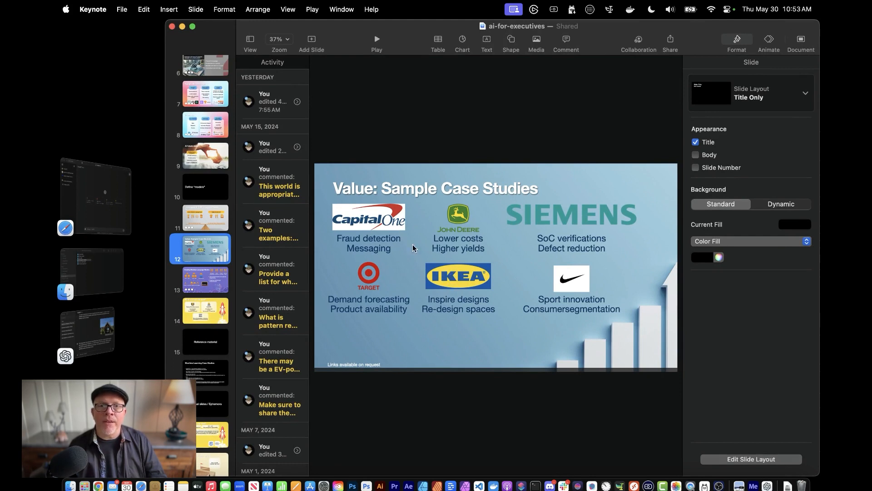
click(97, 328)
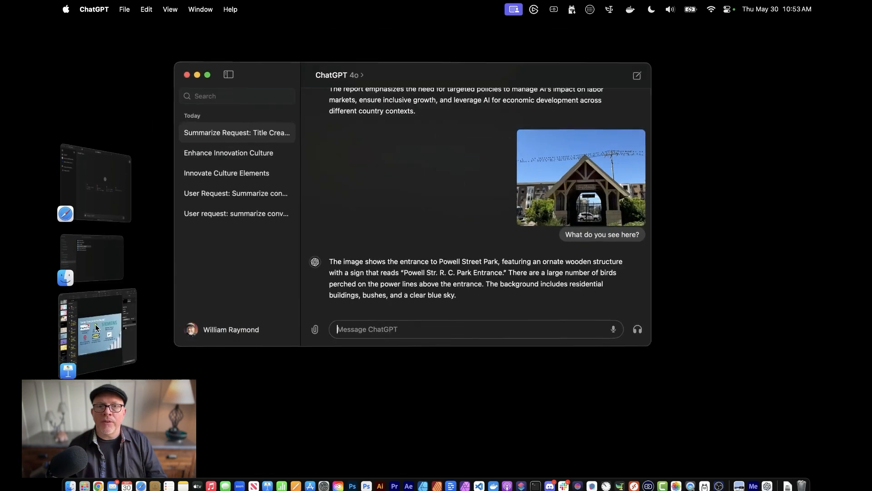
- Try to attach a screenshot of the Keynote window to the message
click(315, 329)
mouse_move(341, 363)
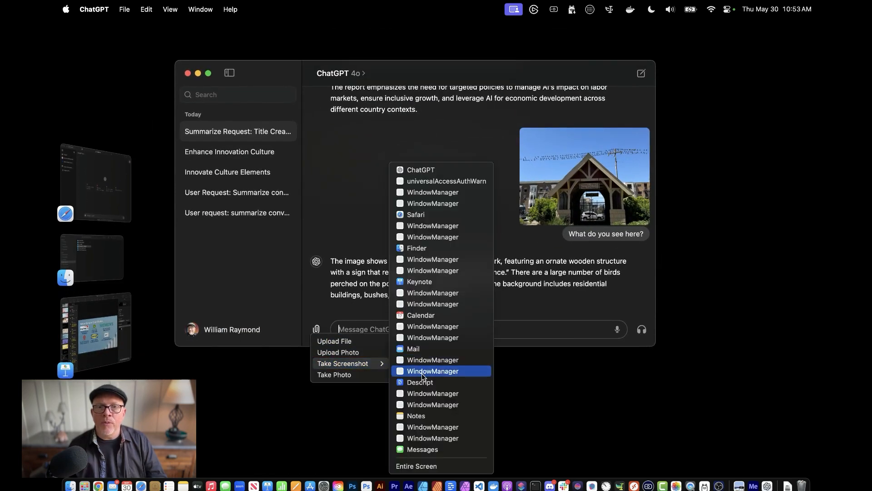
click(419, 281)
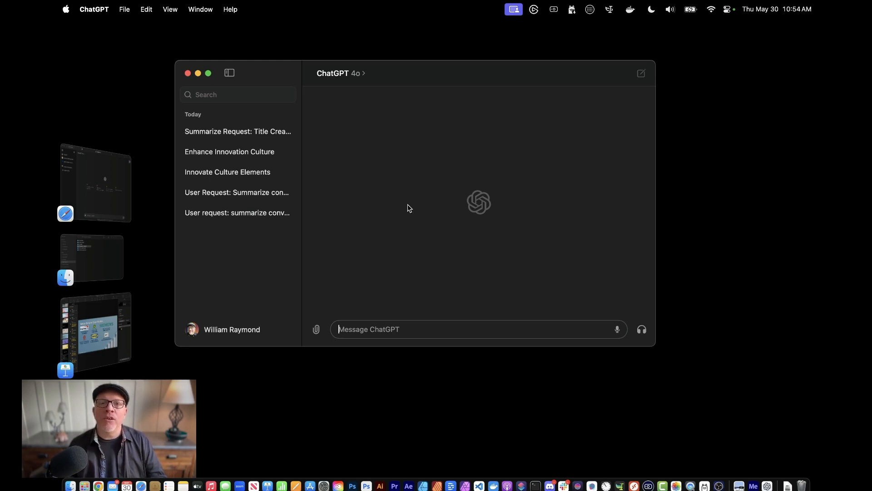
- In the new chat, attach a screenshot of the Keynote ai-for-executives window and send it with the message "What is this?"
click(316, 328)
mouse_move(334, 369)
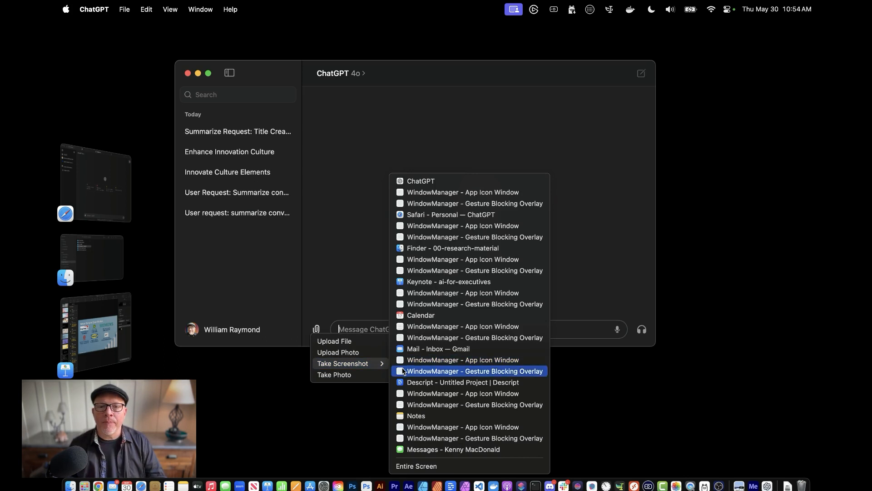
click(431, 282)
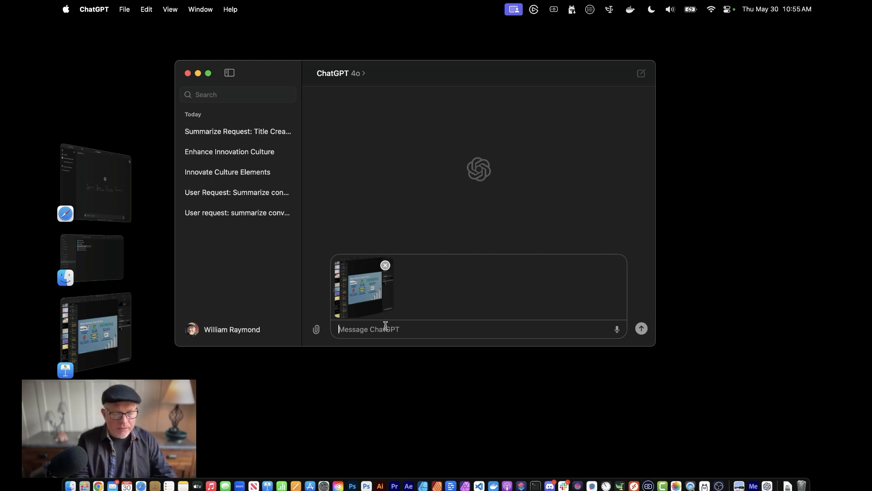
text(What is this?)
key(Return)
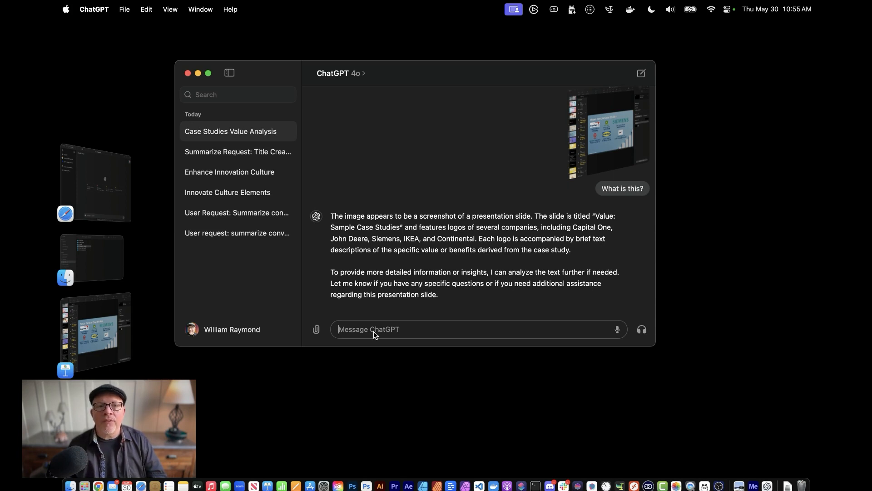
- Switch to the Keynote presentation and bring the ChatGPT window in front of it so both share the screen
click(103, 348)
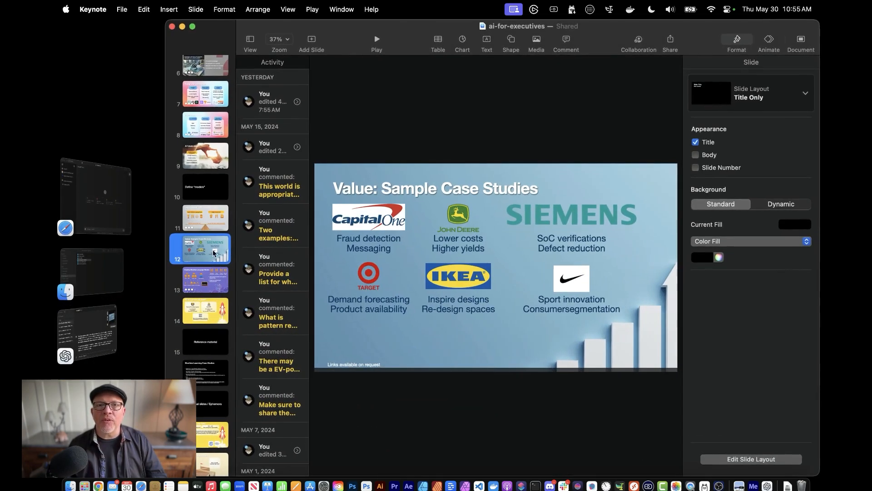
click(83, 333)
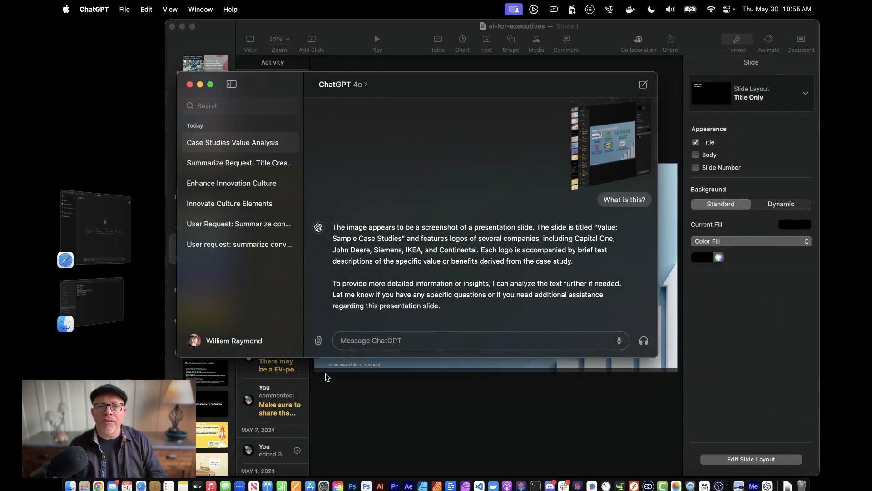
- Attach a fresh screenshot of the full-size Keynote ai-for-executives window and send it with the message "what do you see now?"
click(317, 340)
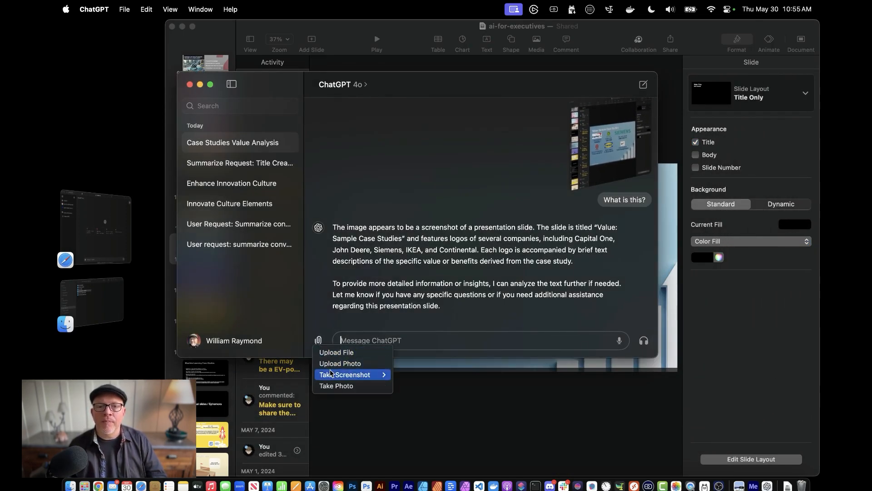
mouse_move(330, 373)
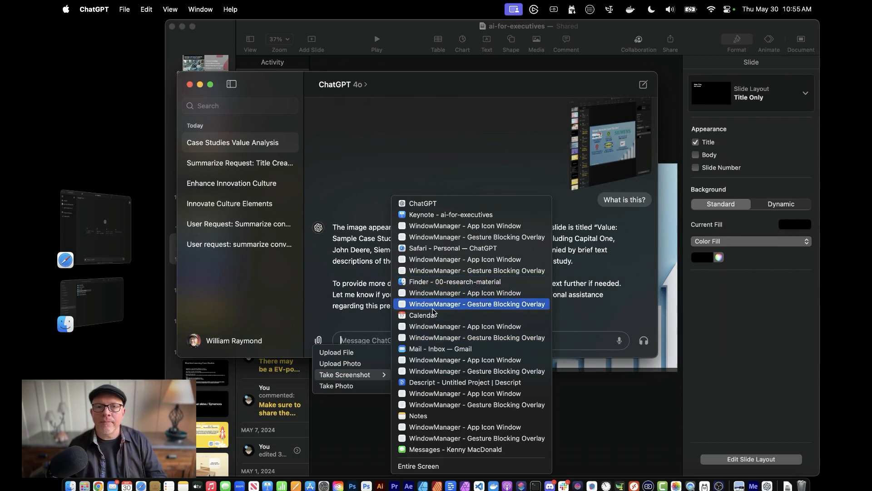
click(432, 214)
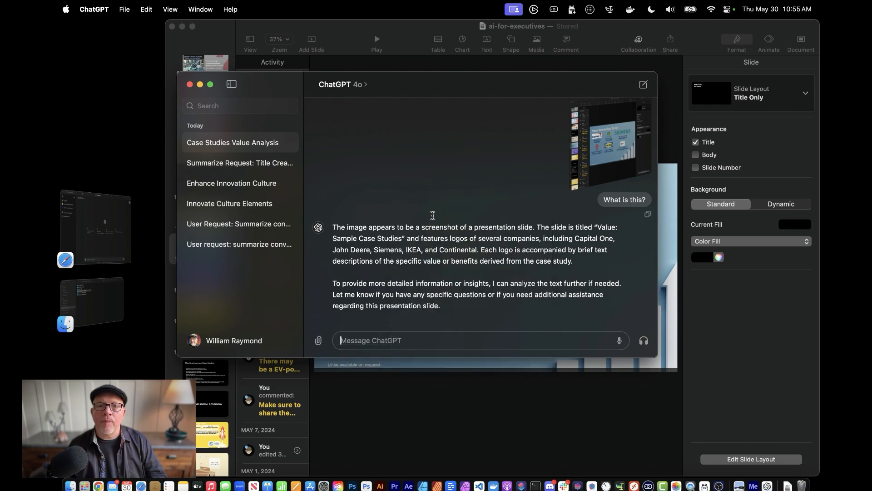
text(what do you see now?)
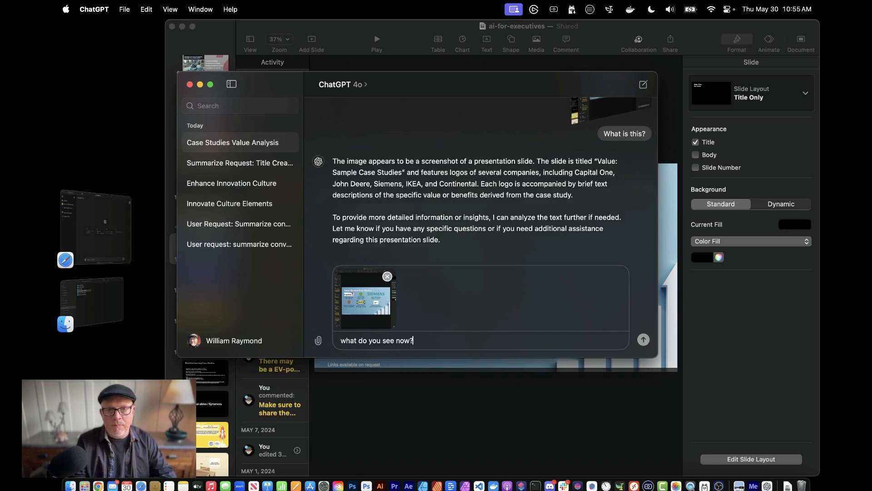
key(Return)
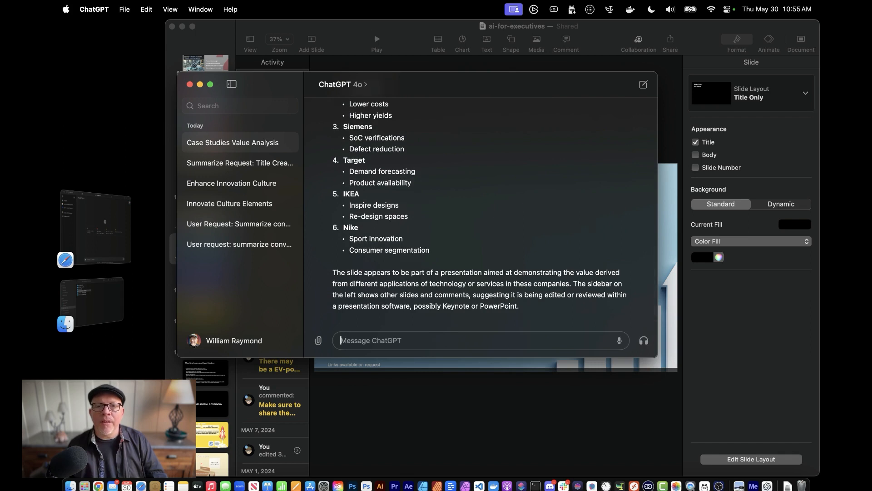
- Review the end of the reply about the slide and minimize the Keynote window behind the chat
mouse_move(383, 314)
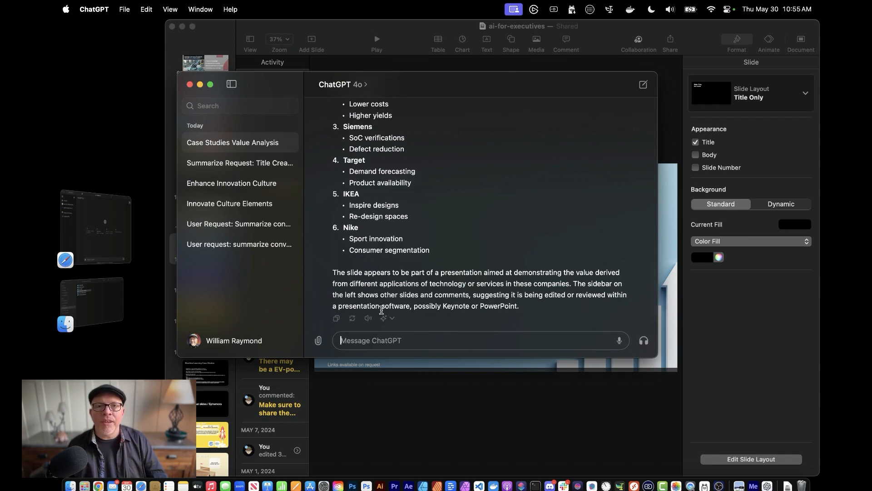
scroll(397, 286, up, 3)
scroll(396, 286, down, 3)
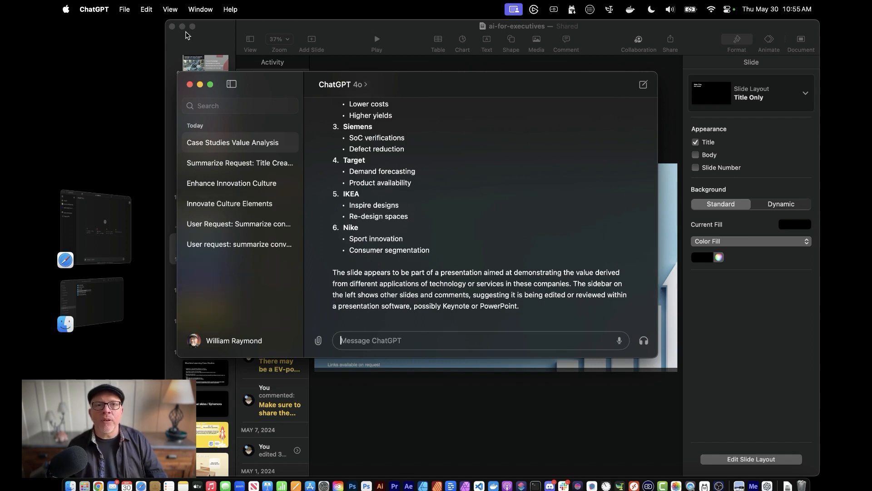
click(182, 28)
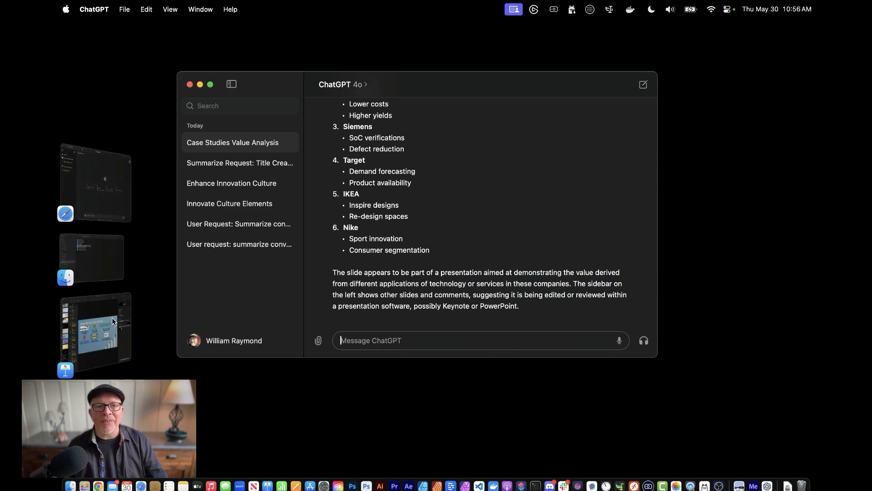
- Try to take a camera photo for the message and open the system settings for camera access
click(318, 341)
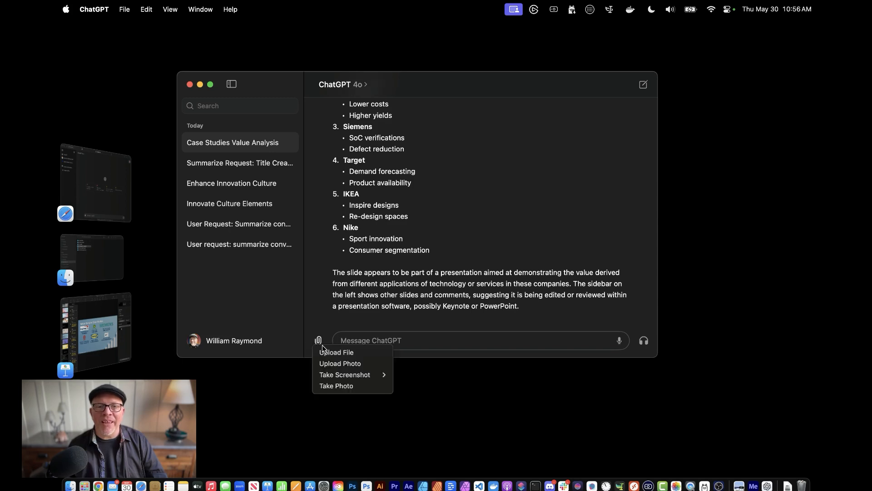
click(336, 387)
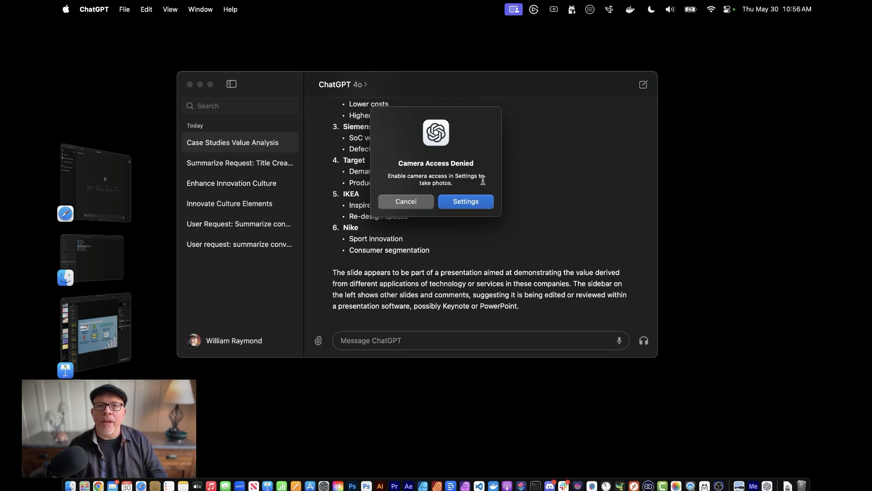
click(468, 203)
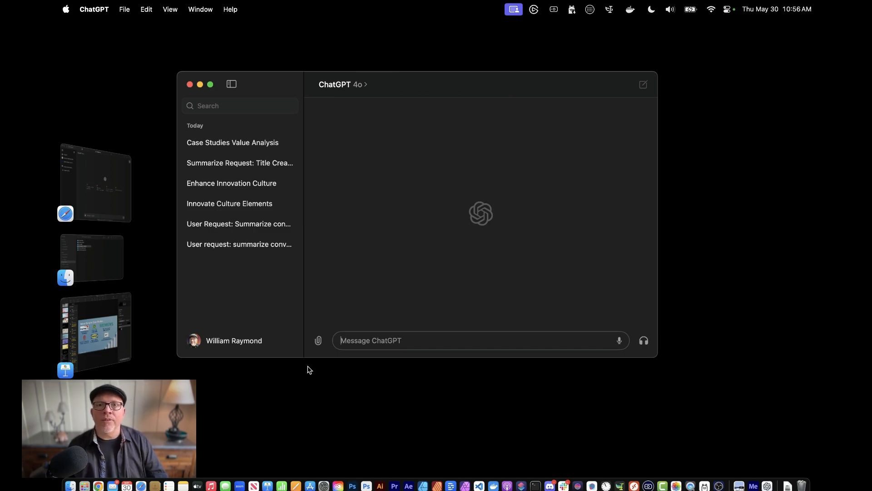
- Take a photo with the FaceTime HD Camera, deny adding to Photos, and send it with the message "What do you see here?"
click(320, 341)
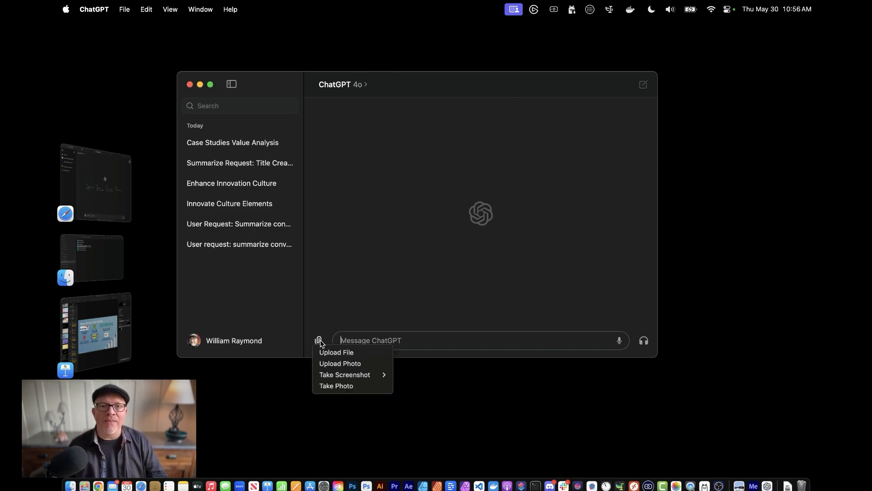
click(336, 386)
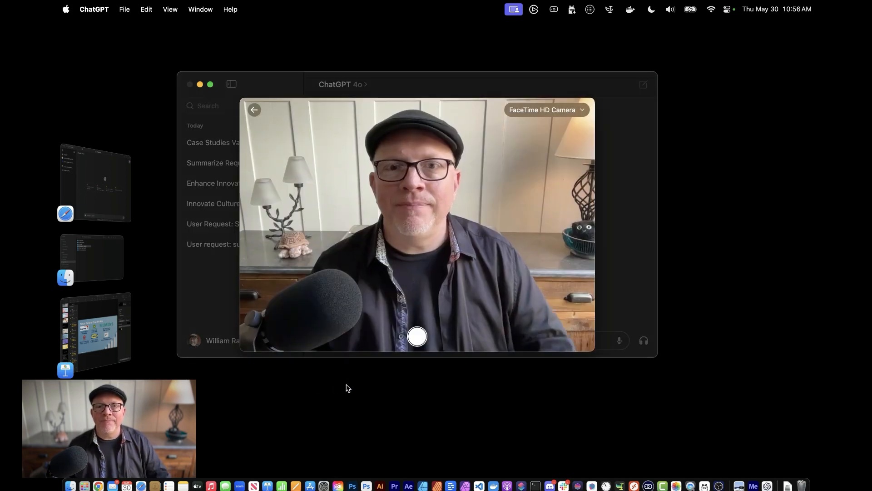
click(417, 337)
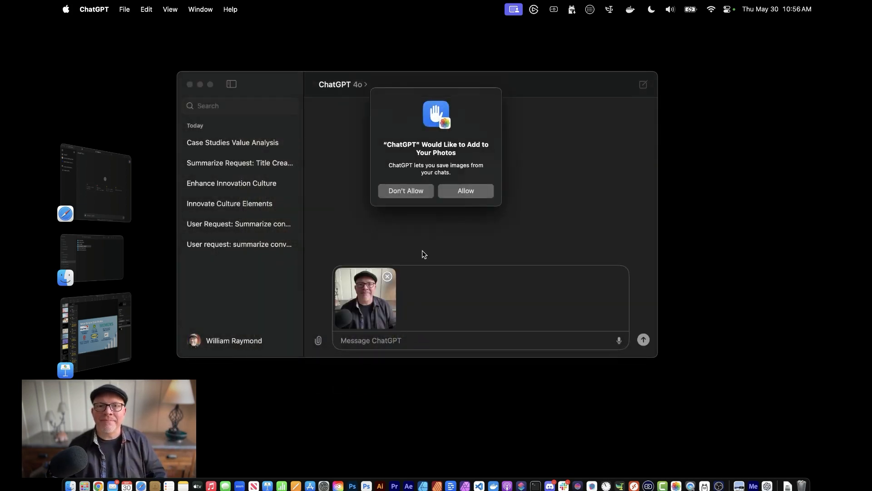
click(420, 193)
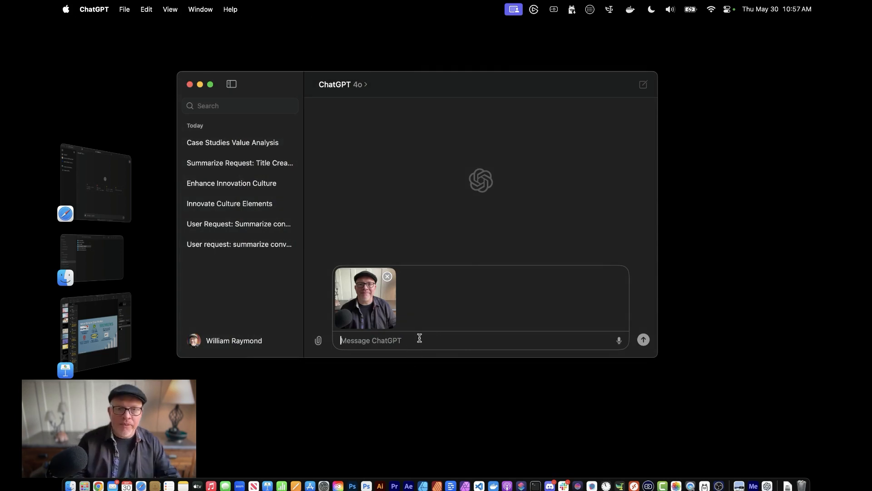
text(What do you see here?)
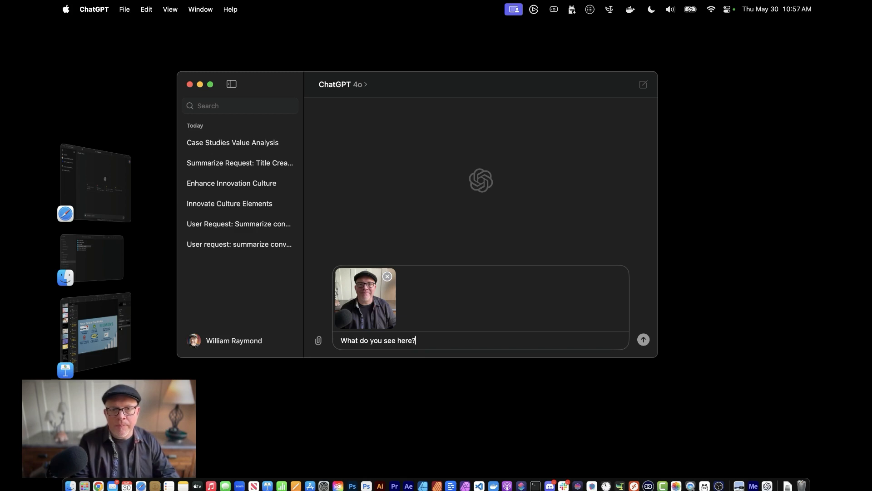
key(Return)
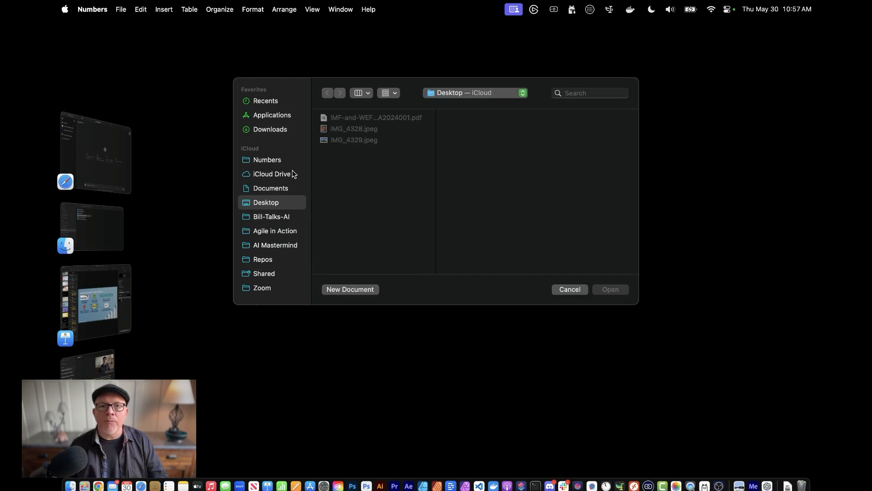
- Create a blank Numbers spreadsheet and enter 1, 2 and 3 in cells B2 to B4
click(356, 289)
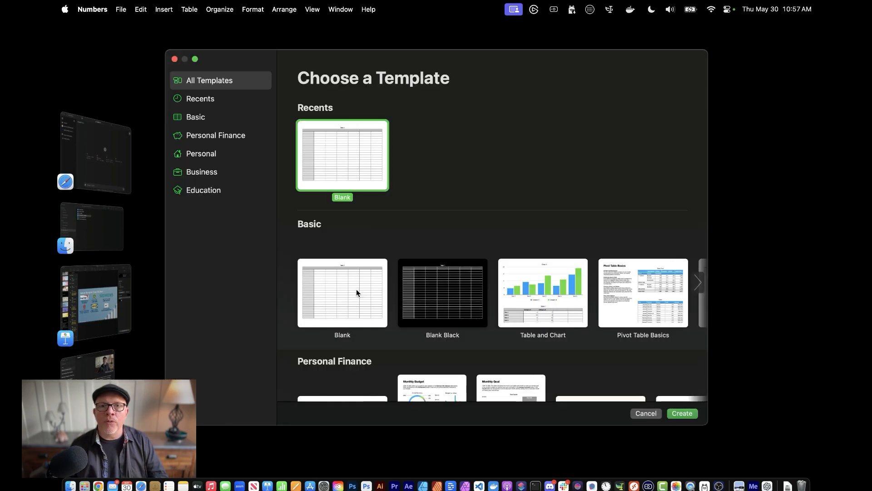
double_click(351, 176)
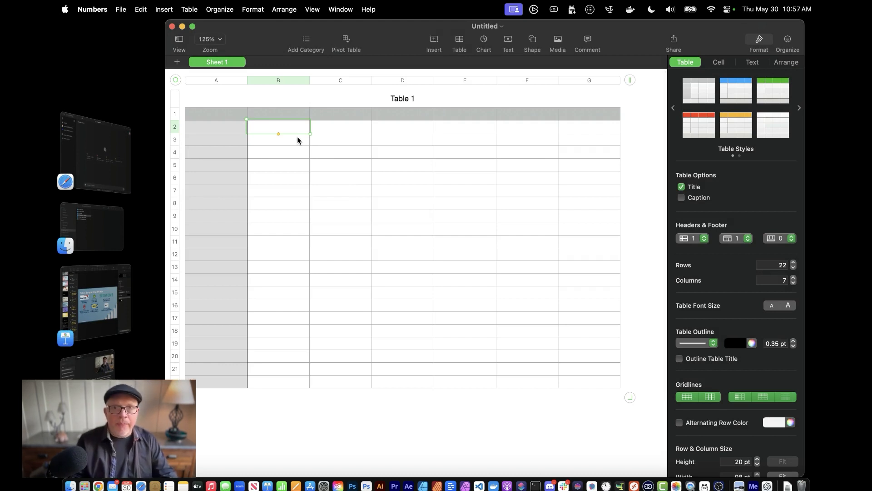
text(1)
key(Return)
text(2)
key(Return)
text(3)
key(Return)
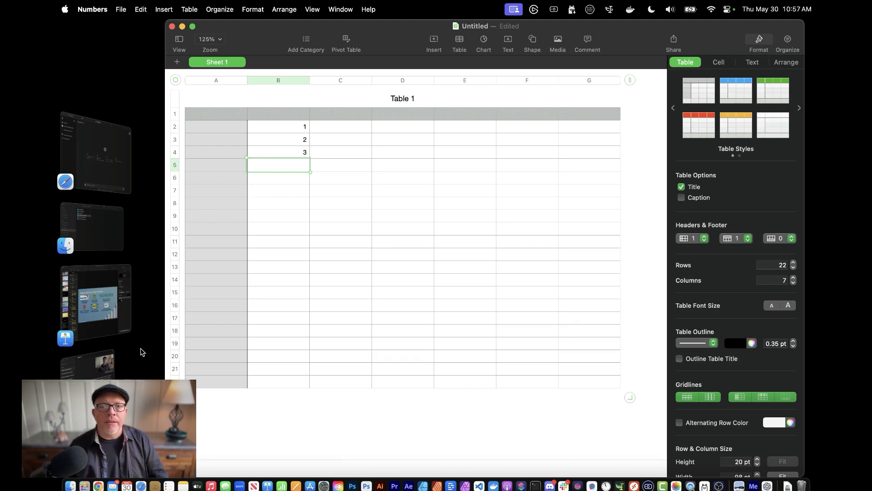
- Bring the ChatGPT window in front of the Numbers spreadsheet so both share the screen
click(97, 363)
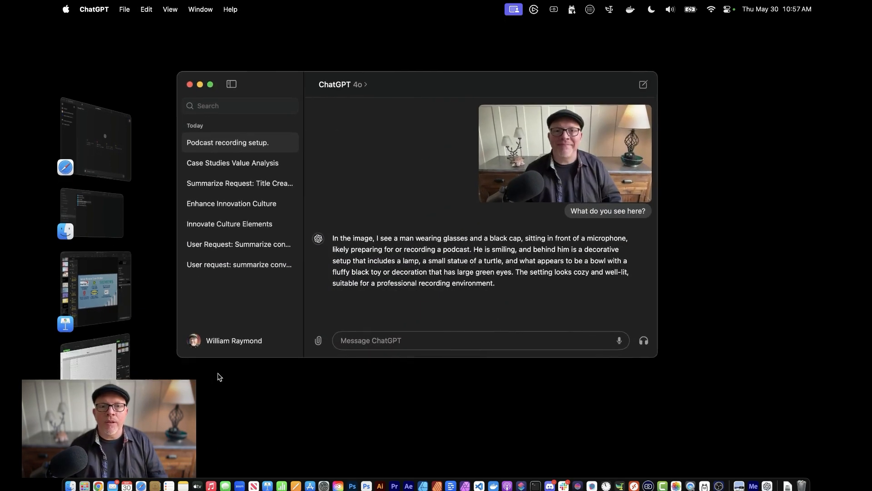
click(97, 359)
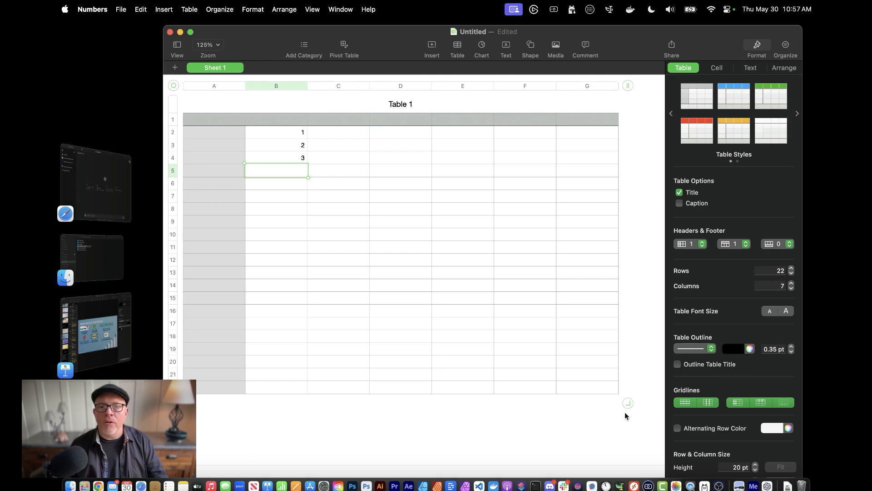
click(768, 485)
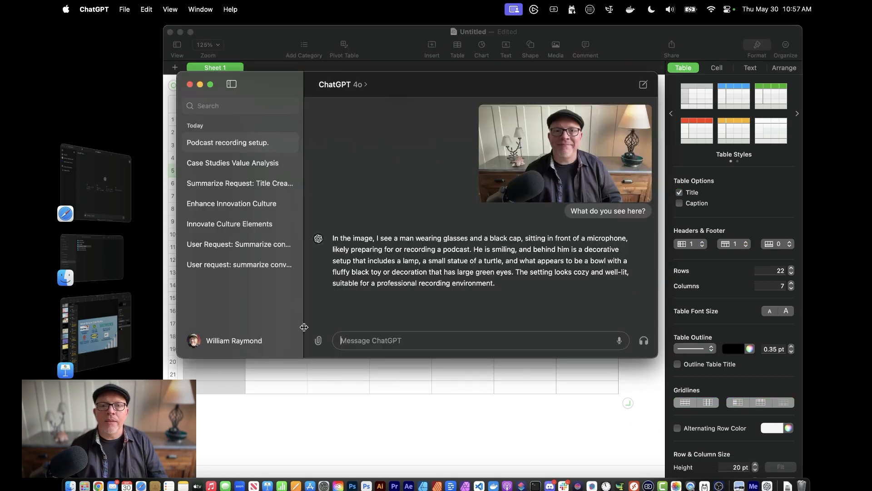
- Attach a screenshot of the untitled Numbers window and send it with the message "add up the numbers"
click(319, 342)
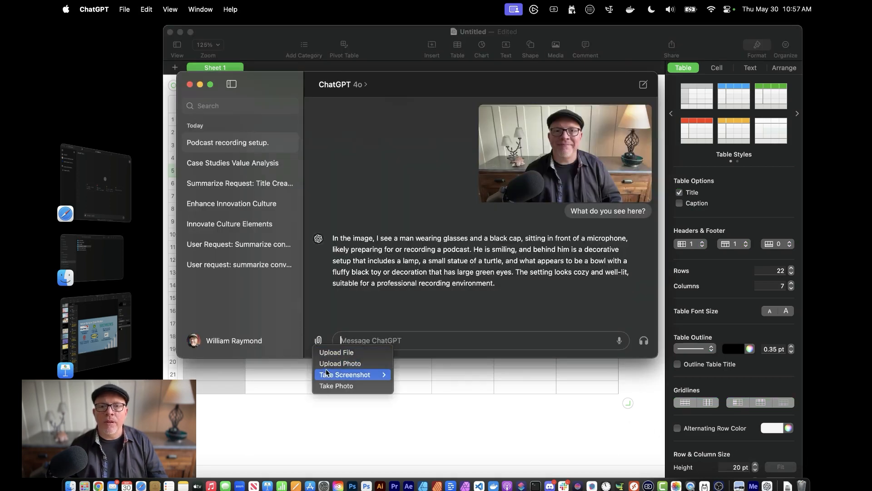
mouse_move(339, 375)
click(468, 180)
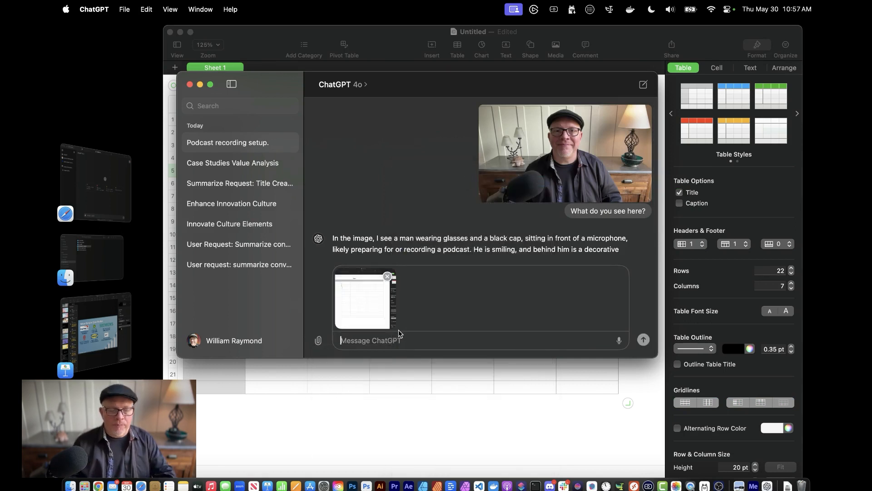
text(add up the numbers)
key(Return)
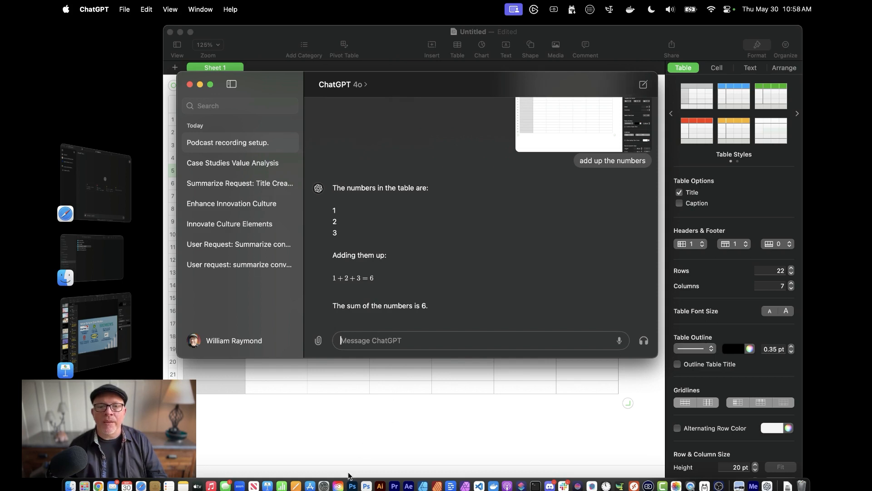
- Switch to Photoshop and create a blank white document of 5000 × 3500 px
click(352, 486)
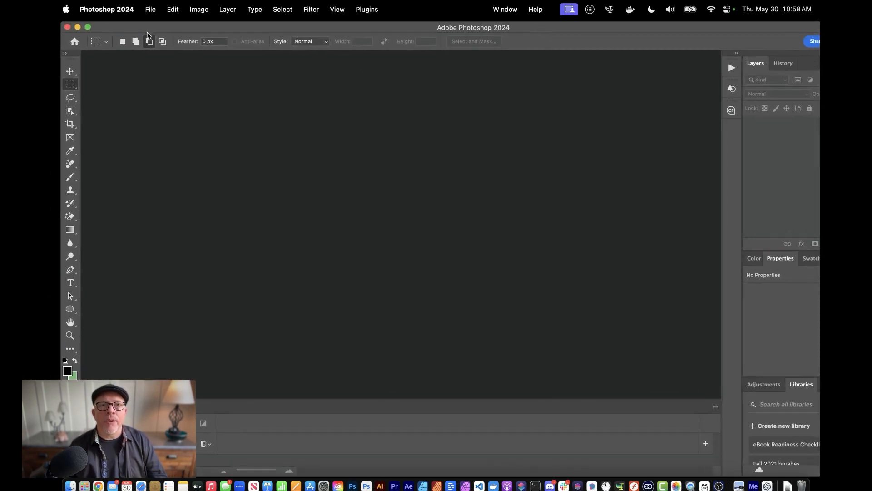
click(150, 9)
click(159, 27)
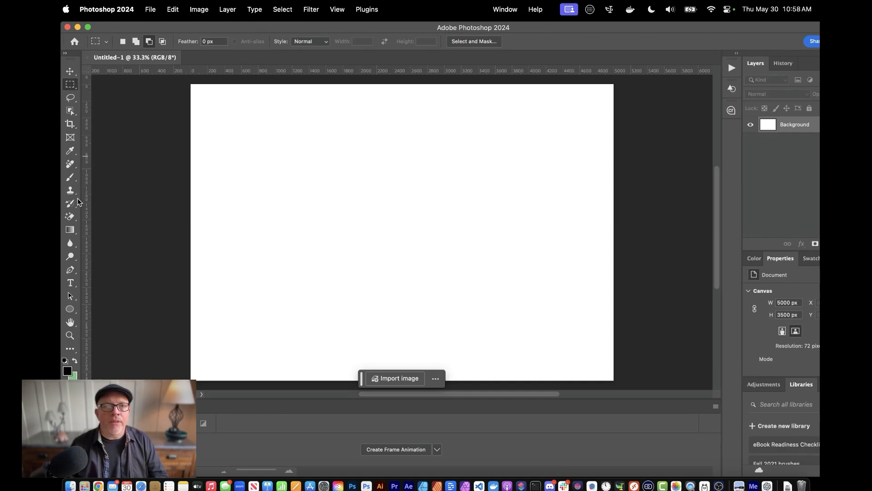
- Draw a smiling stick figure with the Brush tool, one hand raised and the other arm bent back toward the body
click(69, 177)
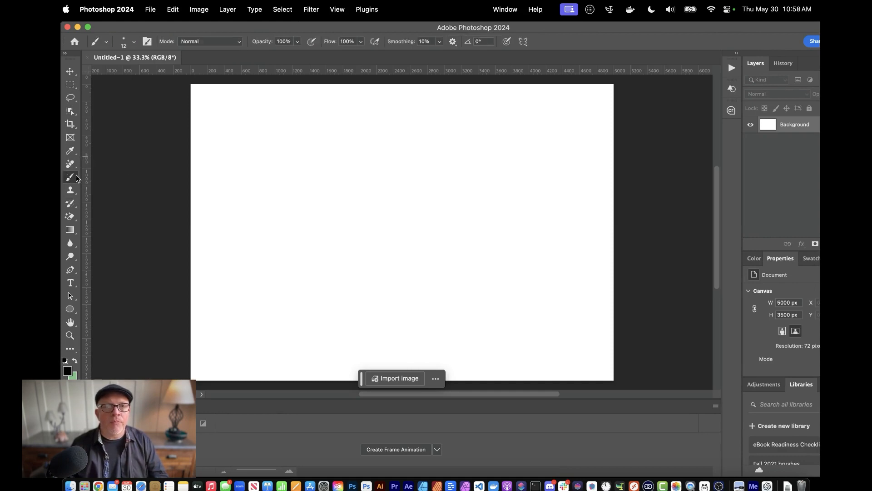
mouse_move(354, 127)
mouse_down()
mouse_move(403, 117)
mouse_move(424, 151)
mouse_move(384, 171)
mouse_move(354, 129)
mouse_up()
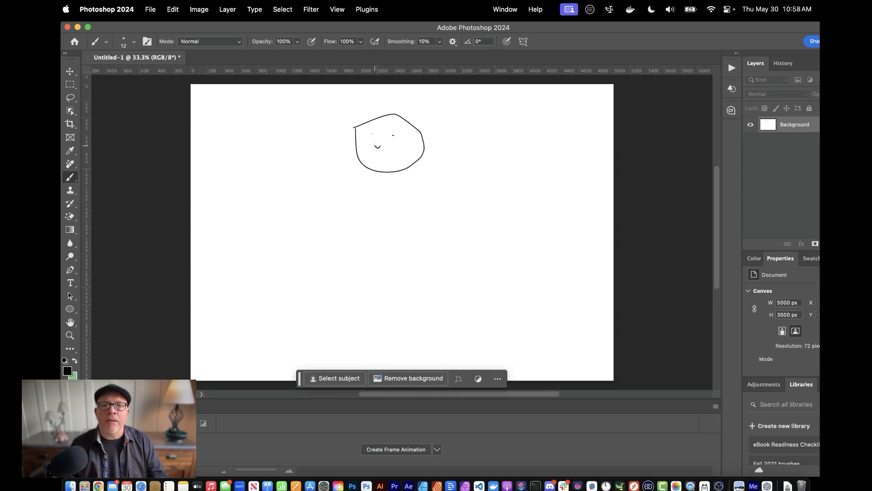
drag(389, 174, 384, 255)
drag(351, 283, 330, 293)
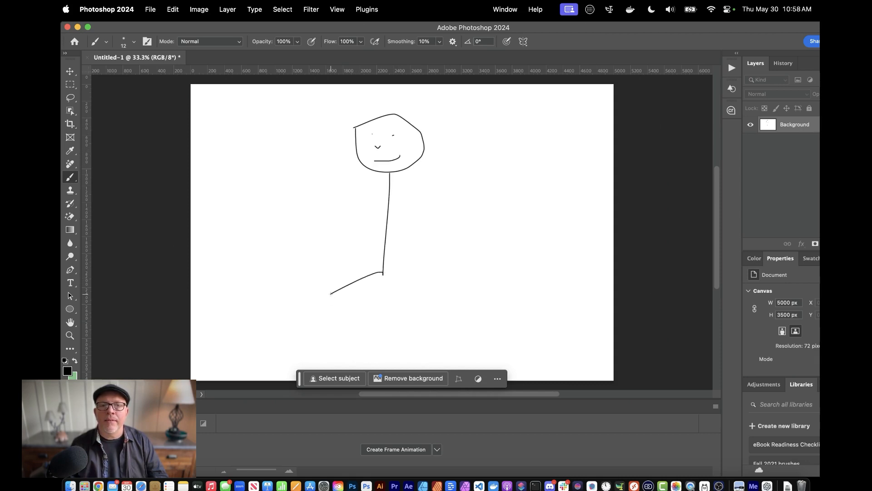
drag(375, 274, 450, 321)
drag(332, 214, 322, 200)
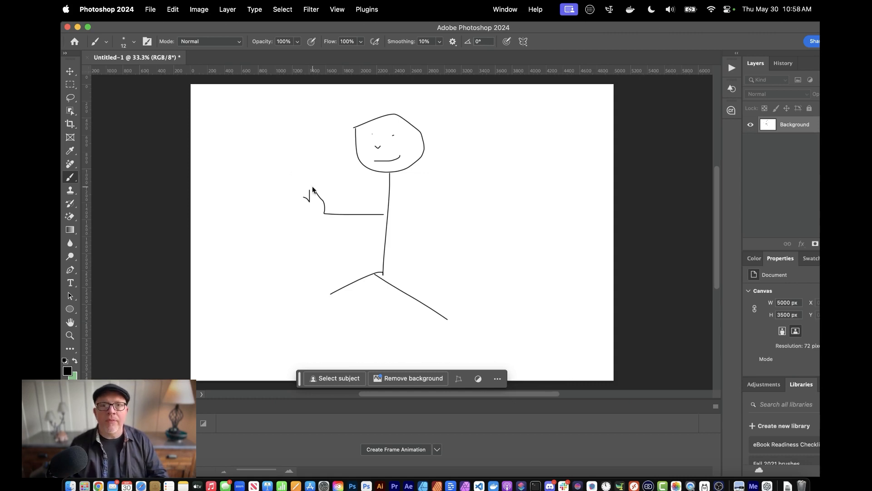
drag(300, 174, 317, 170)
mouse_move(395, 185)
mouse_down()
mouse_move(441, 220)
mouse_move(403, 244)
mouse_up()
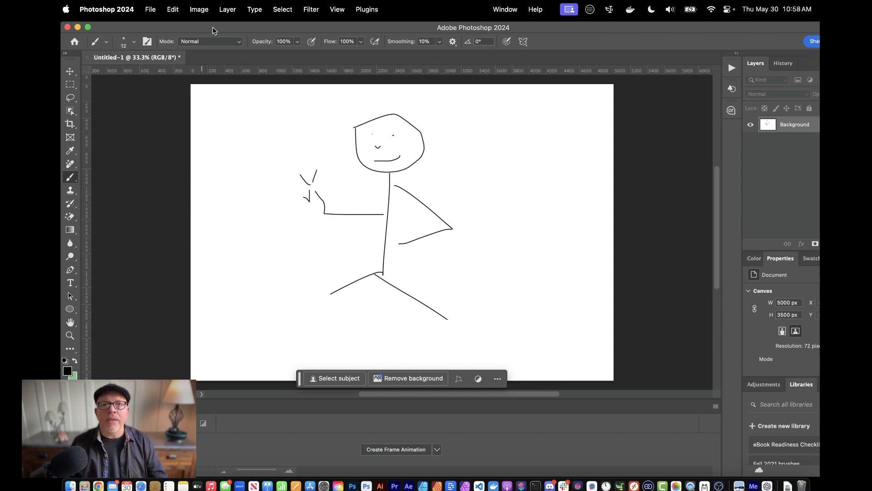
- Move the Photoshop window and make it smaller, and bring the ChatGPT window in front of it
drag(212, 27, 357, 27)
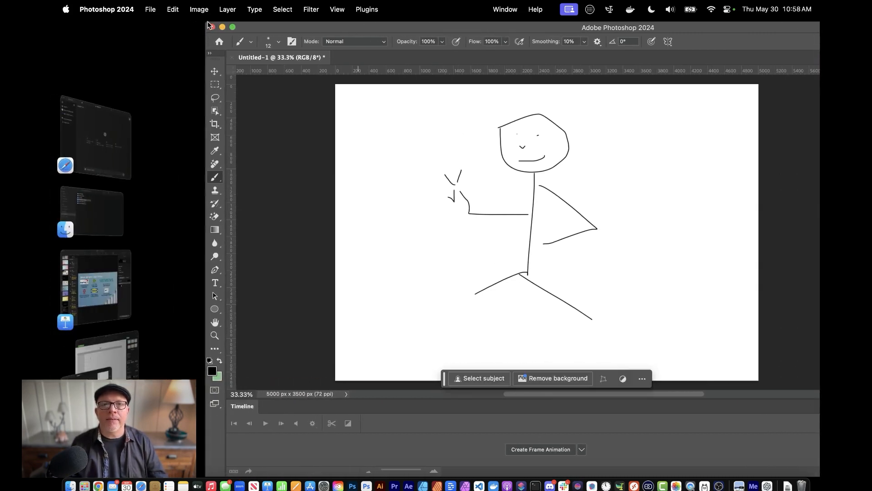
drag(340, 25, 362, 51)
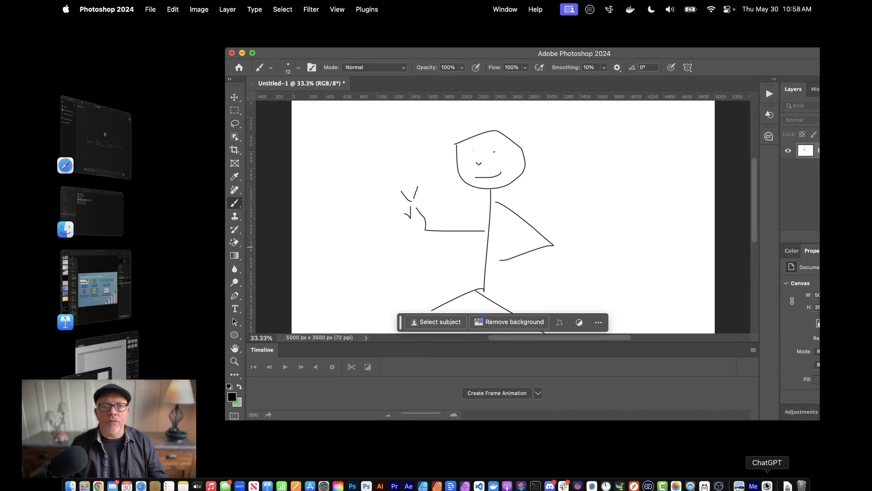
click(107, 363)
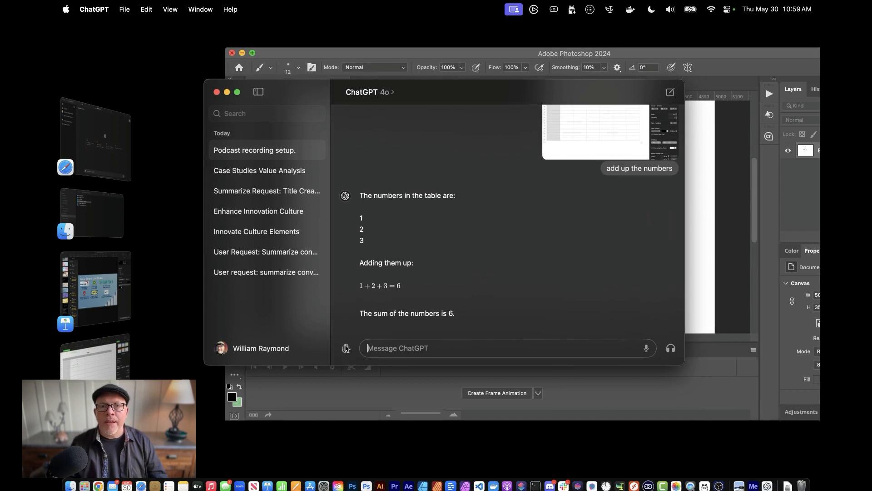
- In a new chat, attach a screenshot of the Photoshop Untitled-1 window and send the question "what is this?" twice
key(super+n)
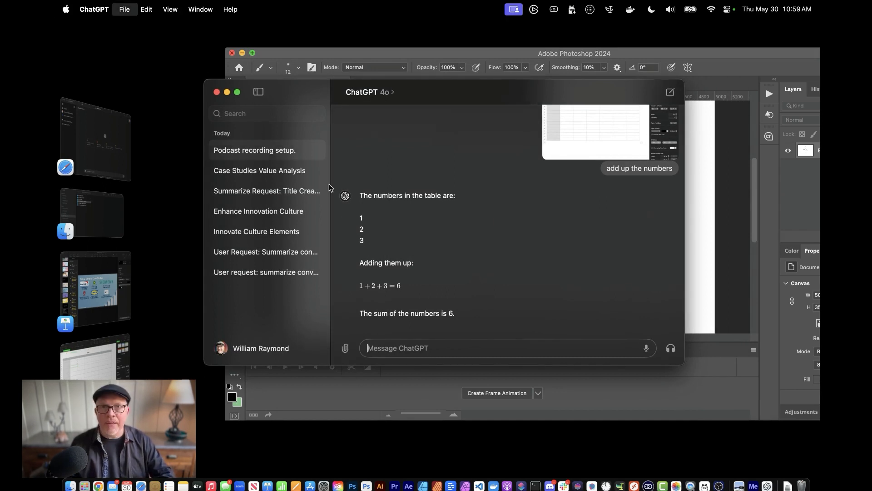
click(345, 348)
mouse_move(372, 382)
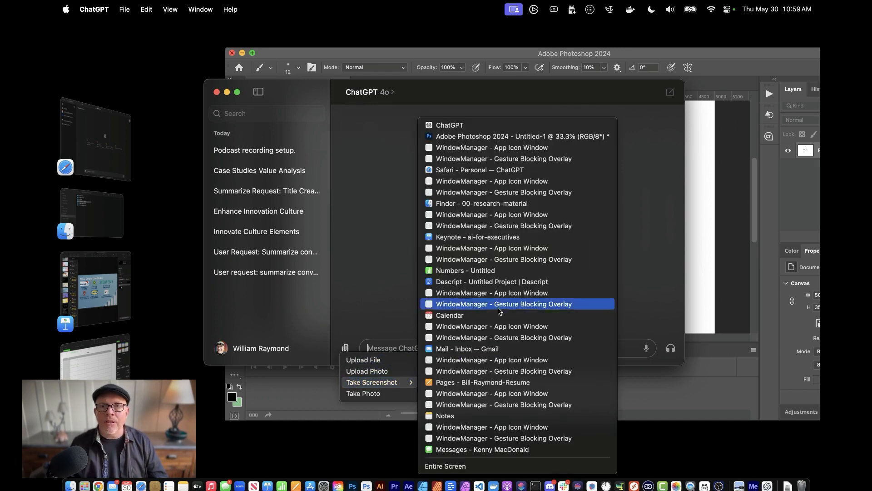
click(517, 136)
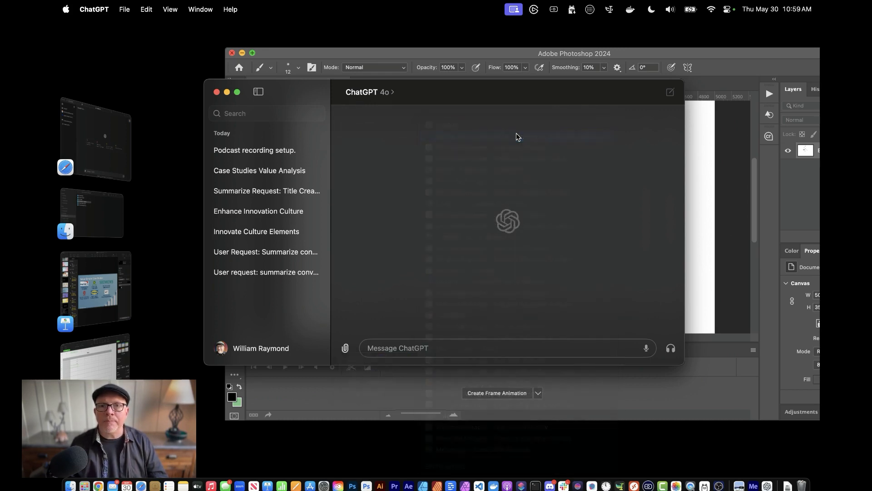
text(what is this?)
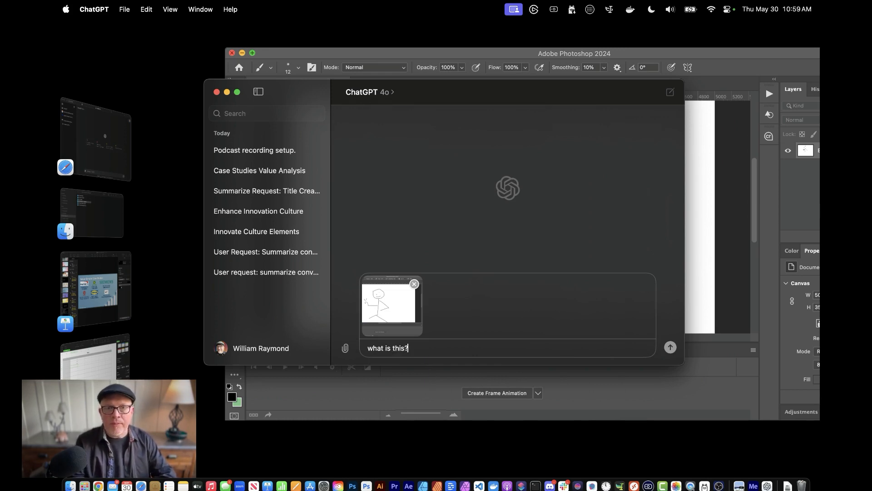
key(Return)
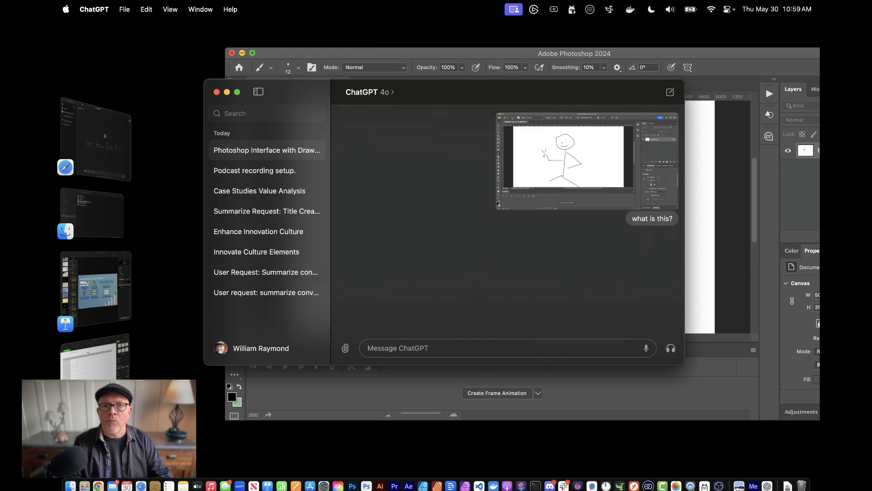
text(What is this?)
key(Return)
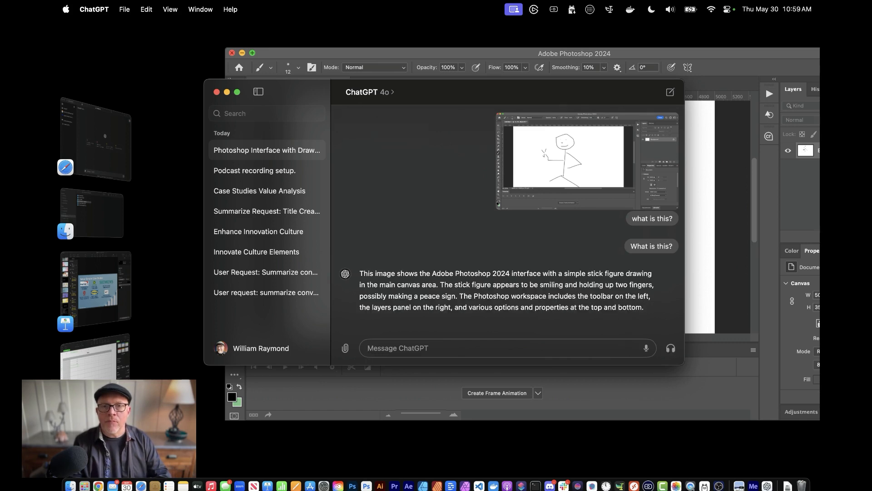
- Send the follow-up message "Draw this person as a photorealistic image"
text(Draw this )
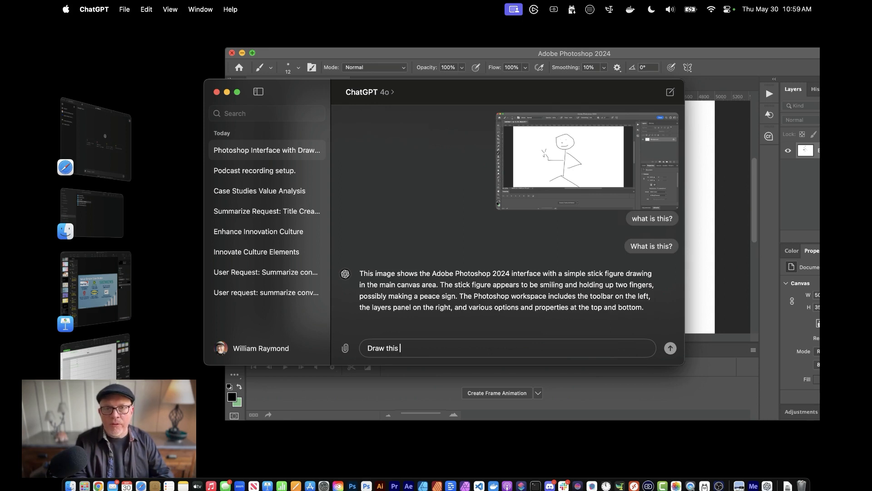
text(person as a photos)
key(BackSpace)
text(rson as a photo)
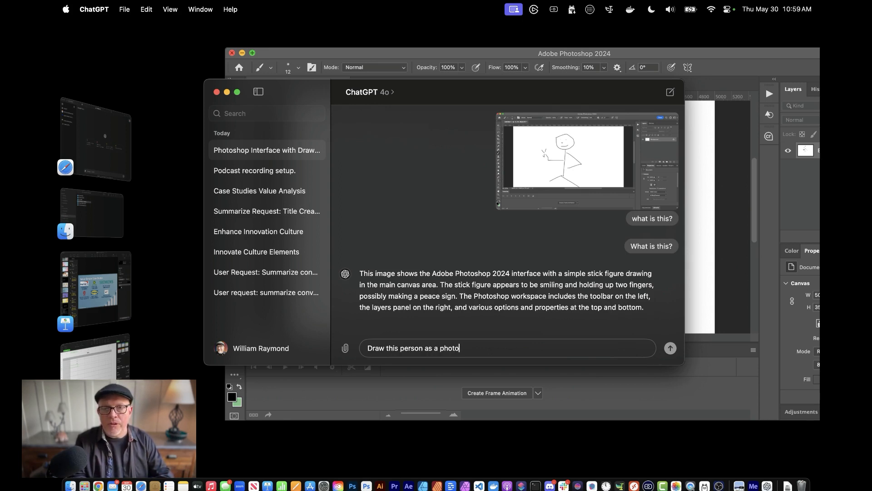
text(realistic oima)
key(BackSpace)
key(BackSpace)
key(BackSpace)
key(BackSpace)
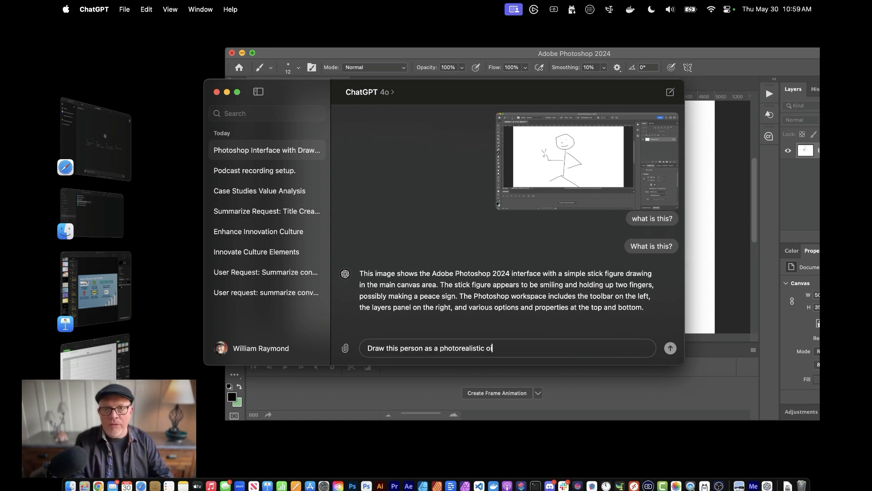
text(image)
key(Return)
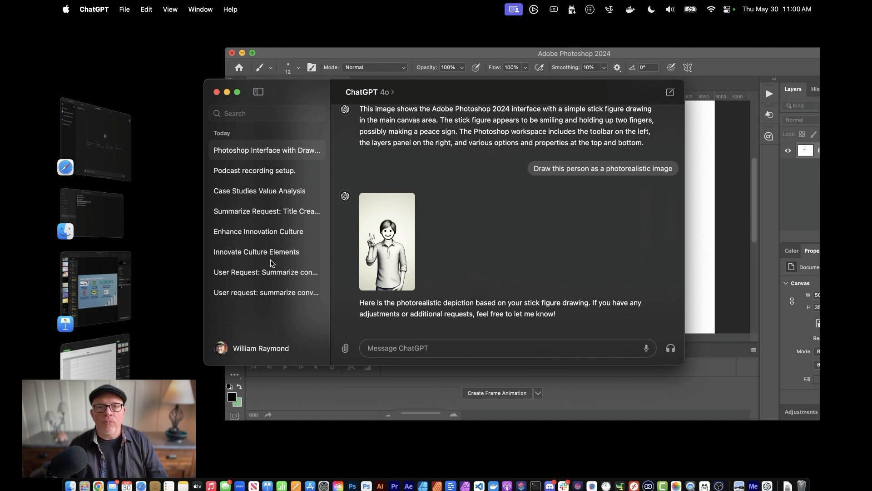
- Copy the response containing the generated picture of the person making a peace sign
right_click(376, 248)
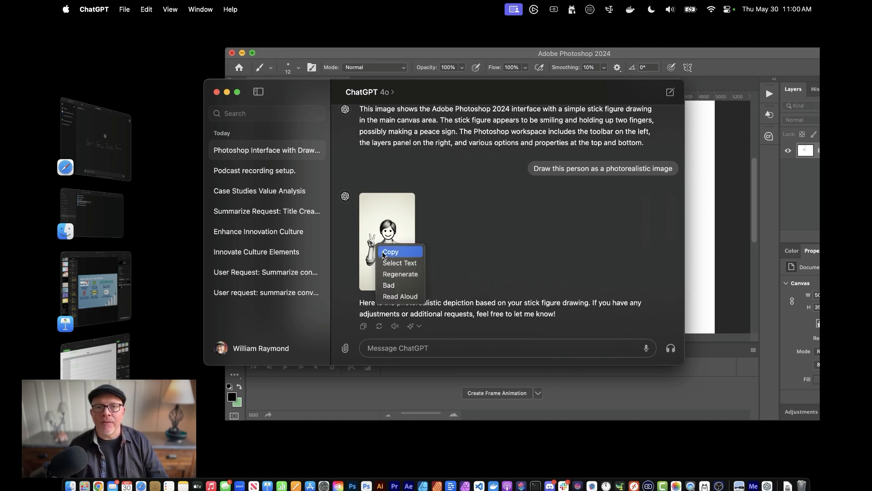
click(443, 241)
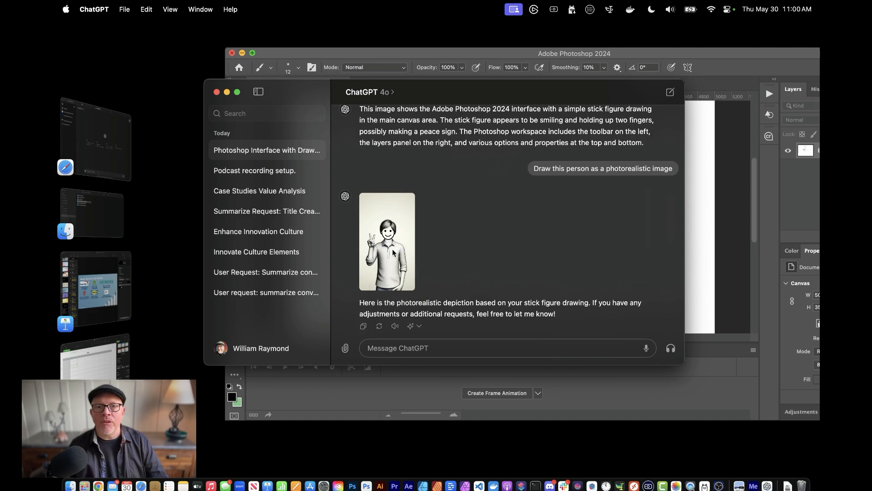
mouse_move(419, 332)
right_click(391, 242)
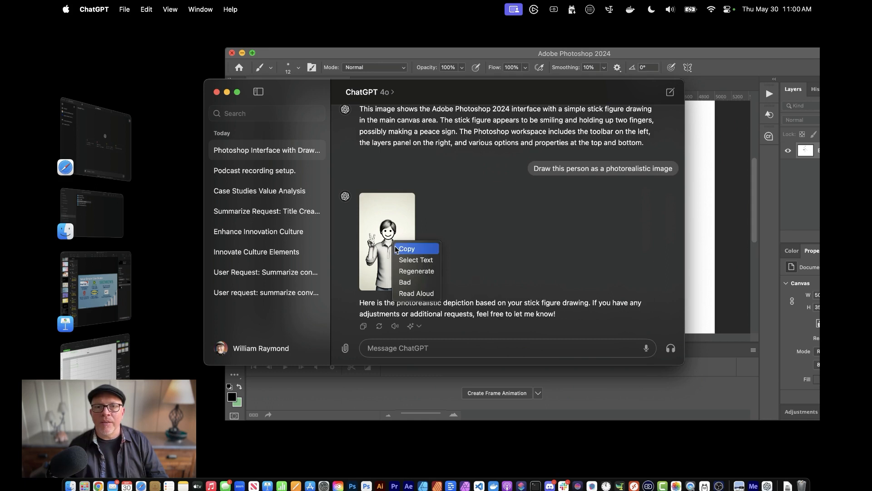
click(405, 249)
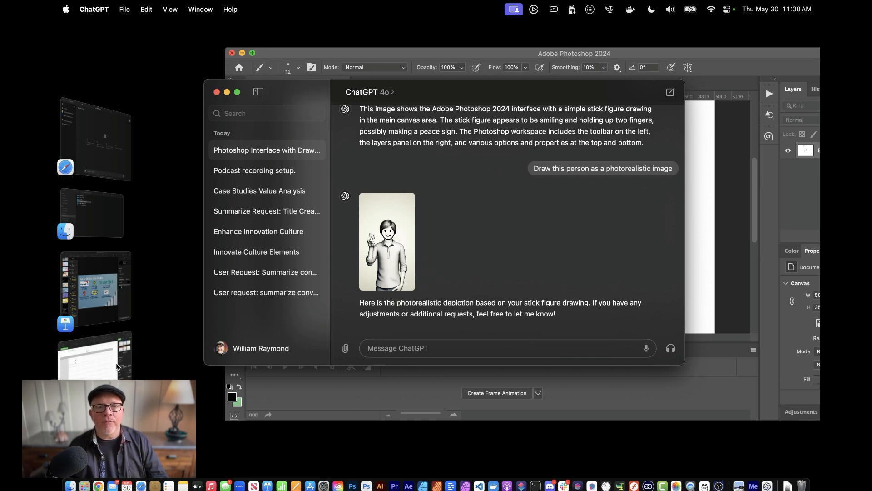
- Switch to Photoshop and create another blank white document of 5000 × 3500 px
click(366, 485)
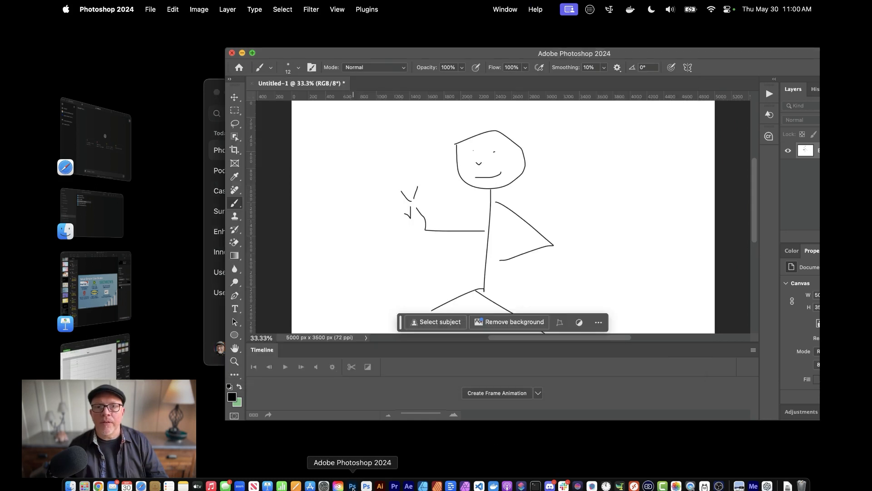
click(150, 9)
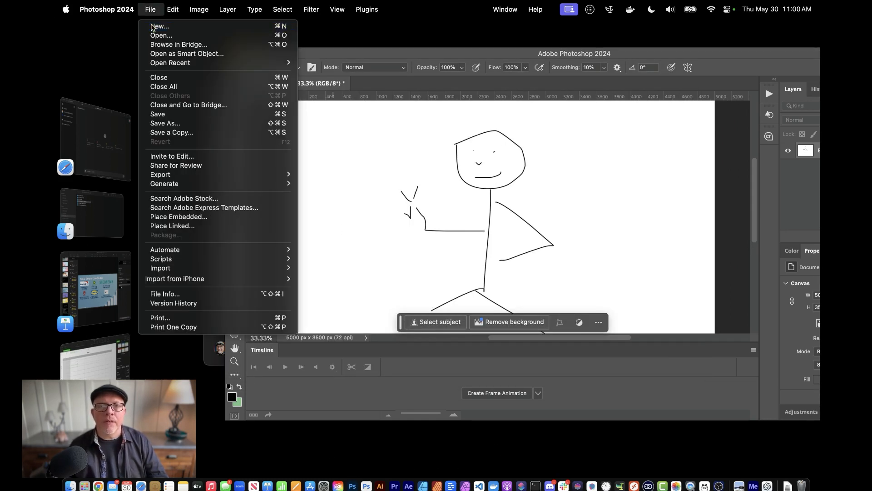
click(152, 27)
key(Return)
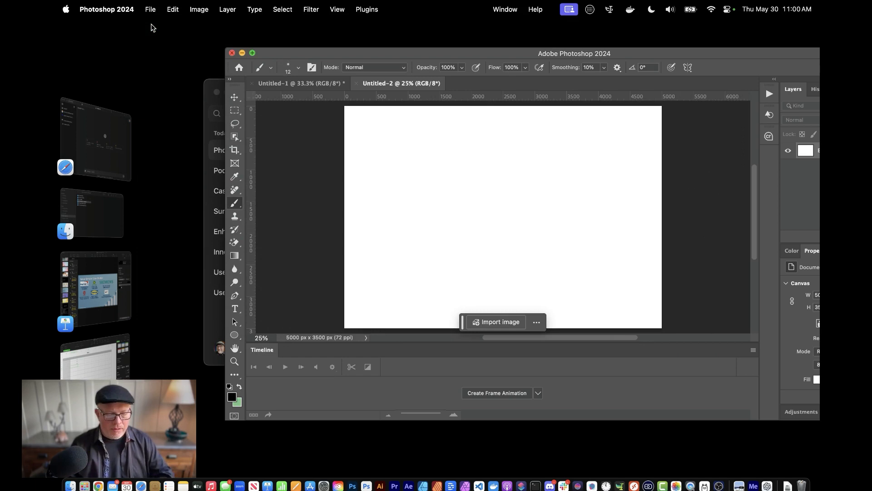
- Return to the ChatGPT window and copy the generated picture's response again
click(205, 118)
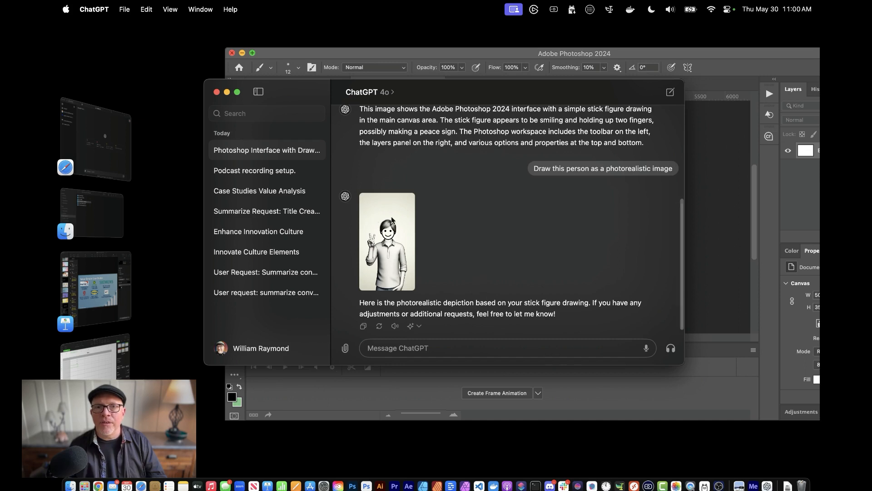
right_click(377, 262)
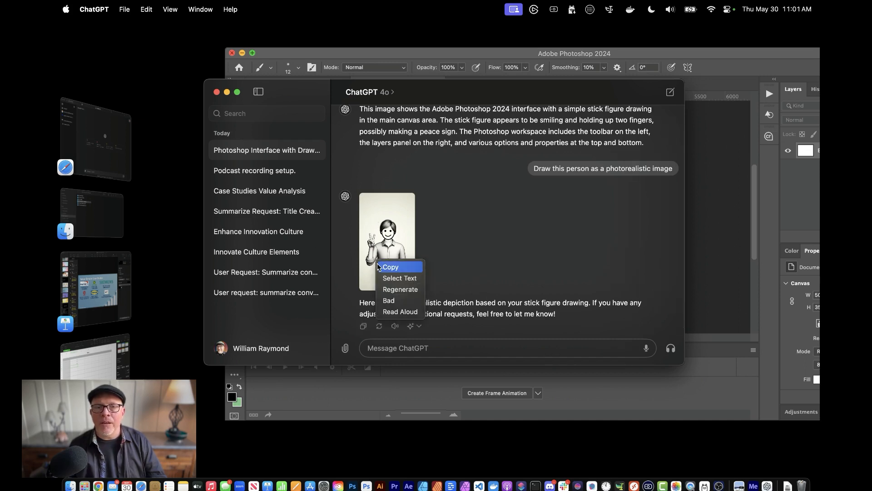
click(377, 263)
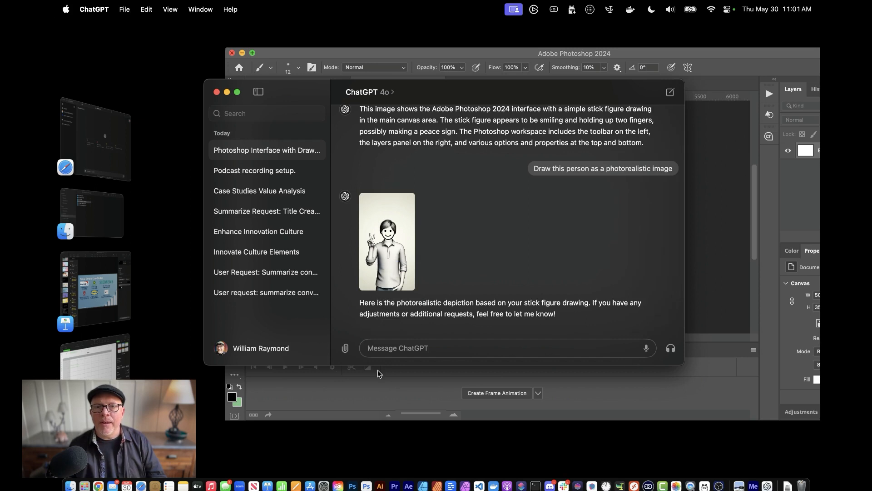
- Send the message "read your response out loud" in the same chat
click(379, 350)
text(readyou)
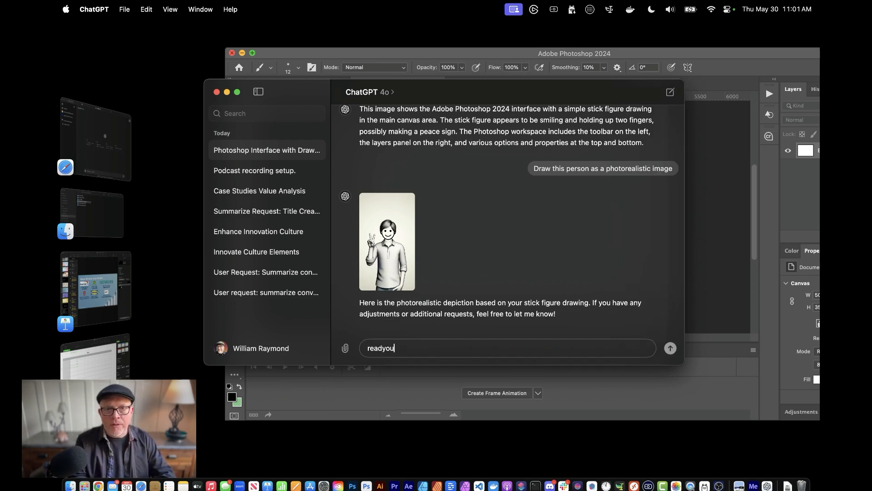
text(r yourespon)
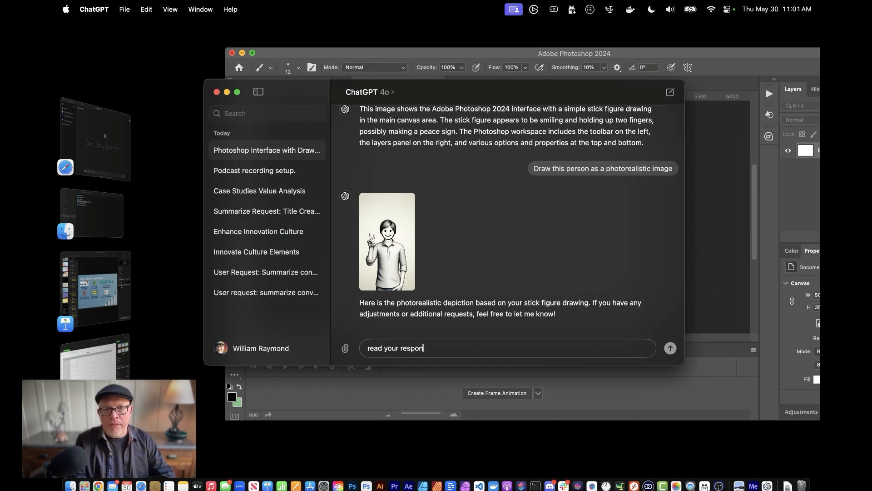
text(se out loud)
key(Return)
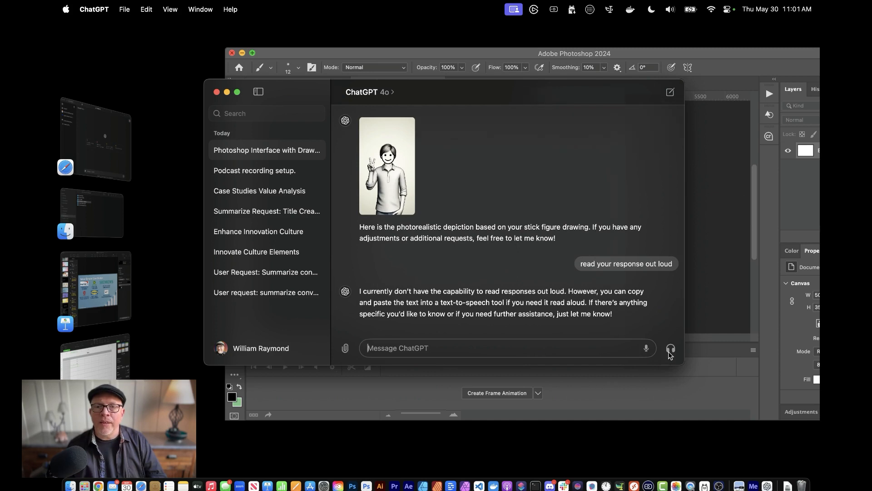
- Start chatting with voice, continue past its introduction and allow ChatGPT to access the microphone
click(669, 349)
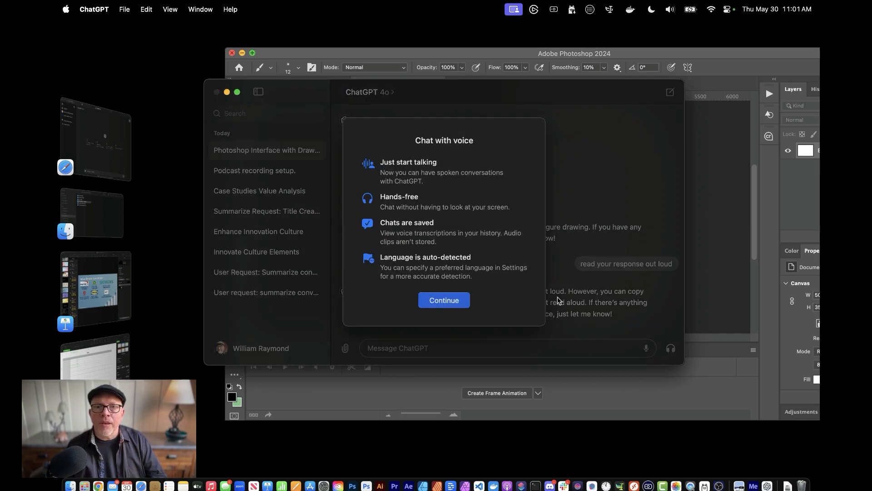
click(439, 300)
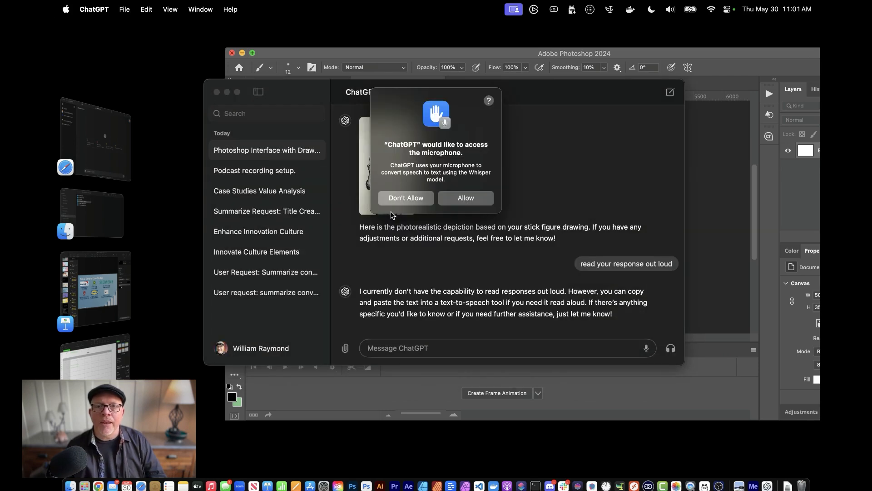
click(452, 198)
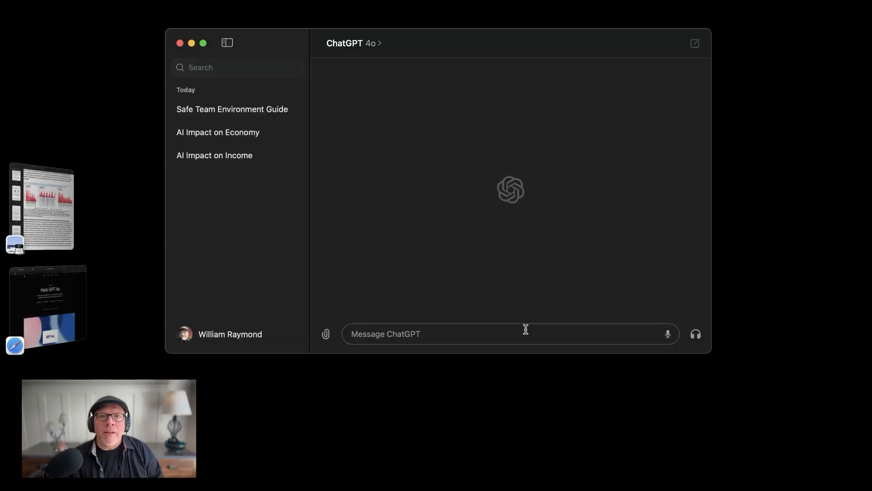
- Hold a voice conversation from the empty chat, stop the spoken reply and go back to the transcript
click(696, 335)
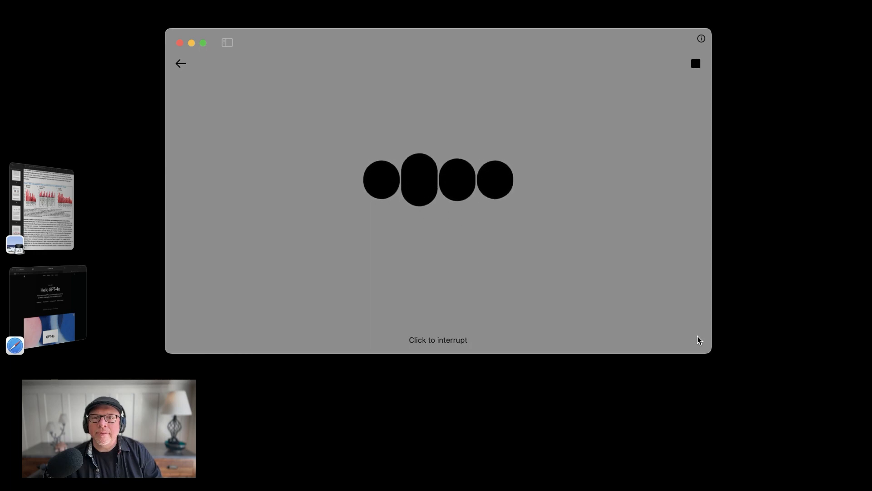
click(697, 66)
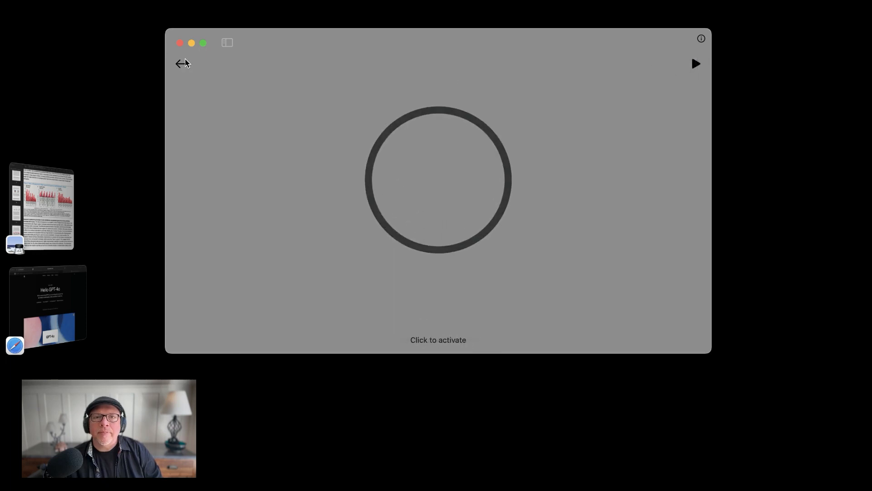
click(183, 63)
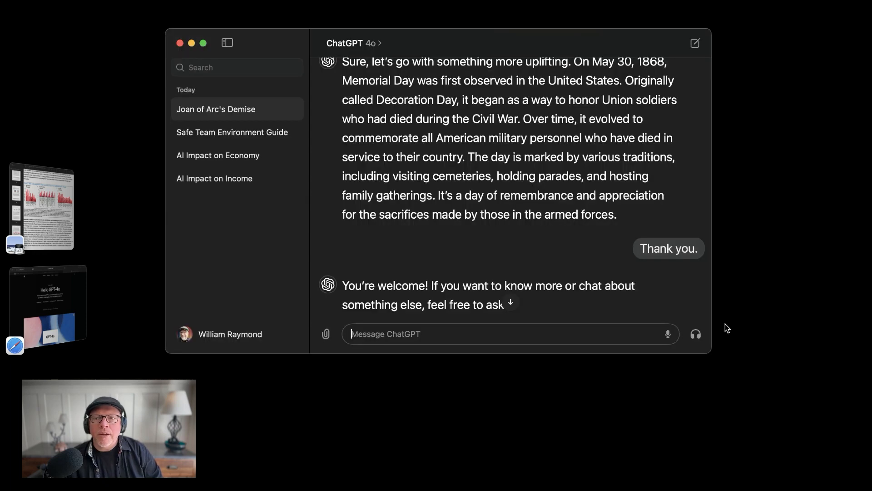
- Restart voice mode in the current chat and pause it once it is connected
click(698, 336)
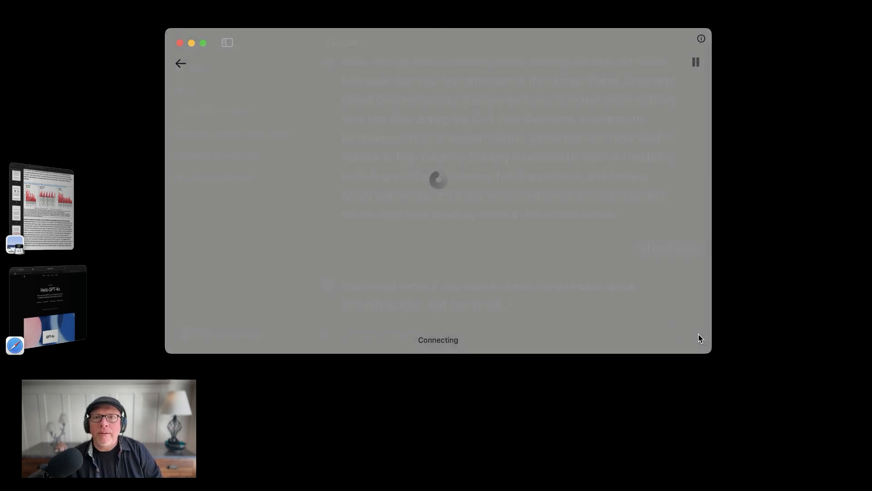
click(694, 66)
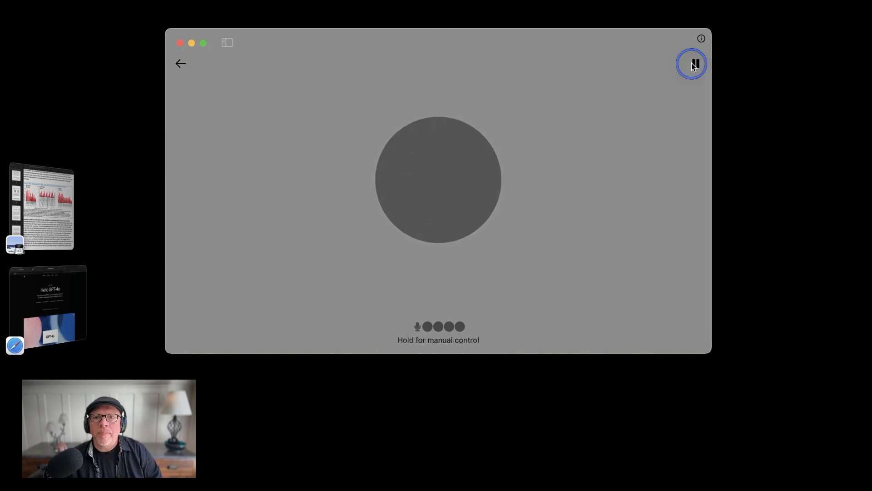
click(694, 65)
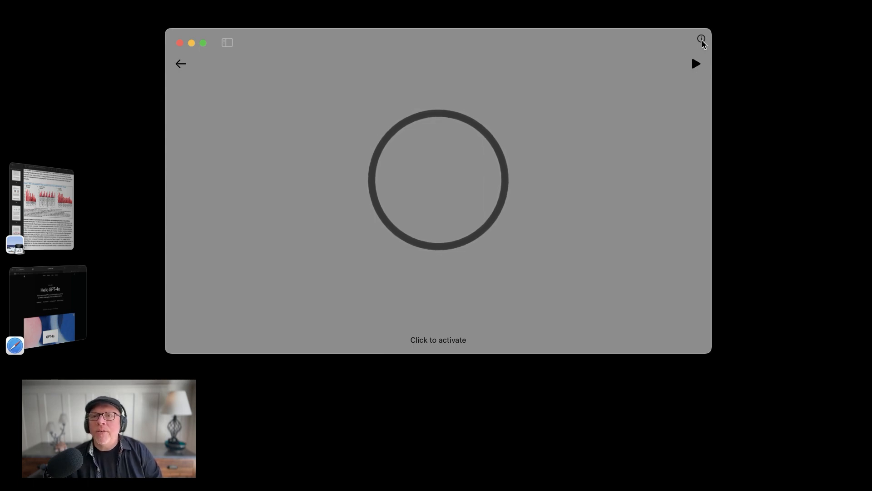
- Read the New Voice Mode notice, open its demo and look through the Hello GPT-4o page
click(700, 40)
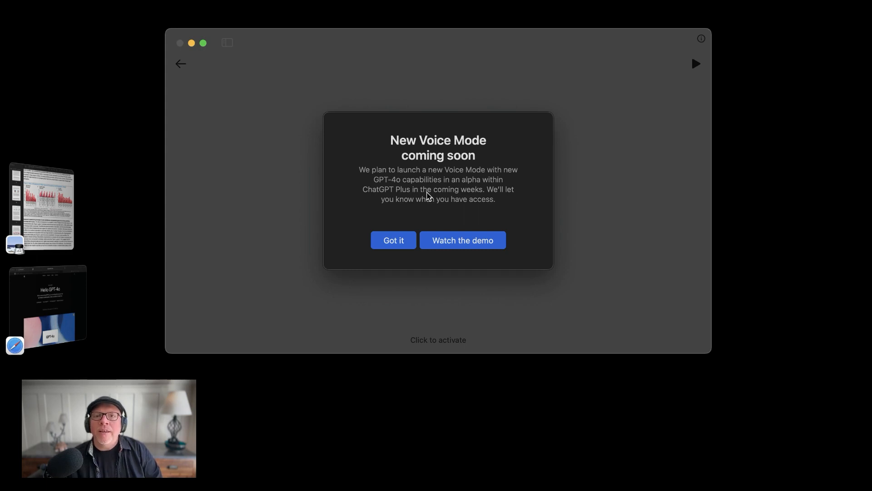
click(470, 241)
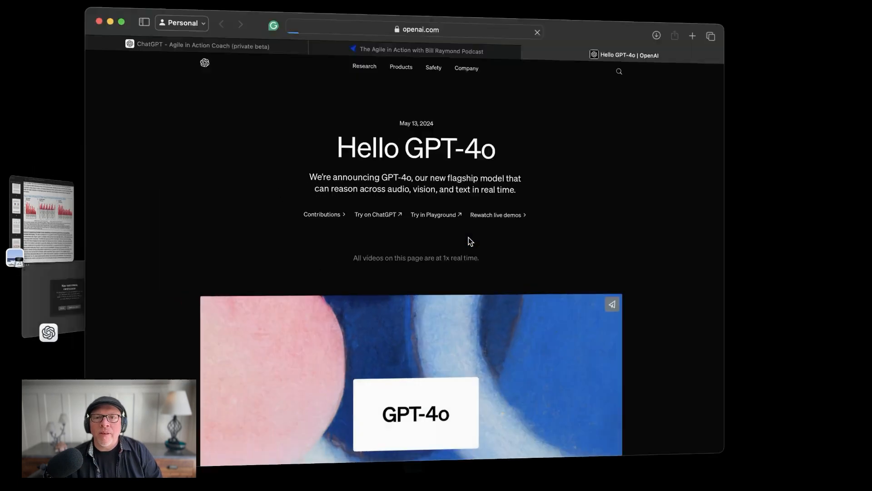
scroll(481, 312, down, 6)
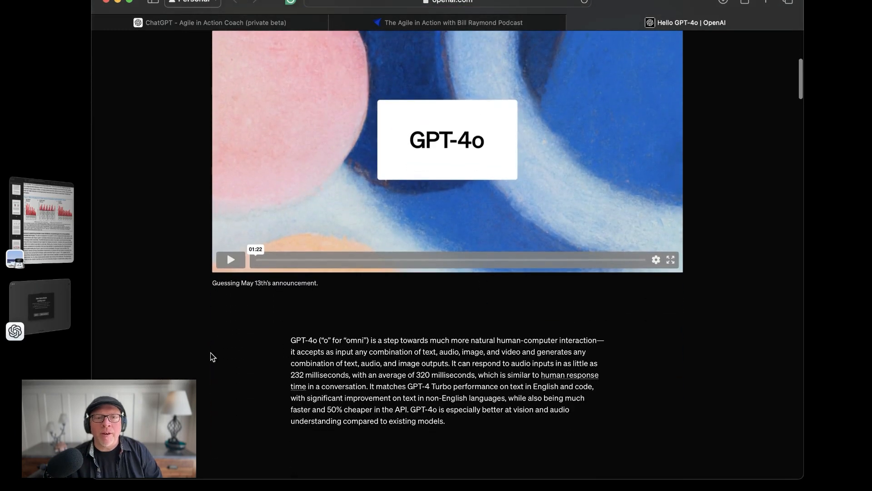
- Return to the ChatGPT desktop app, dismiss the New Voice Mode notice and leave voice mode for the chat transcript
click(59, 316)
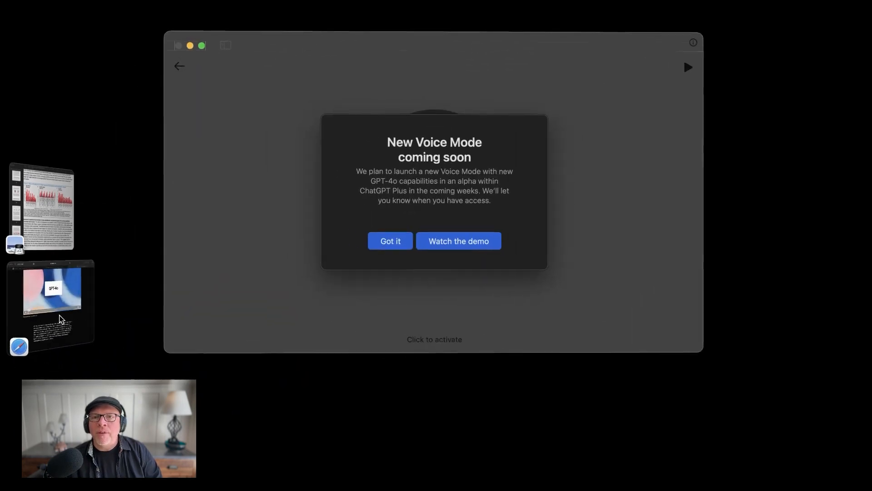
click(389, 241)
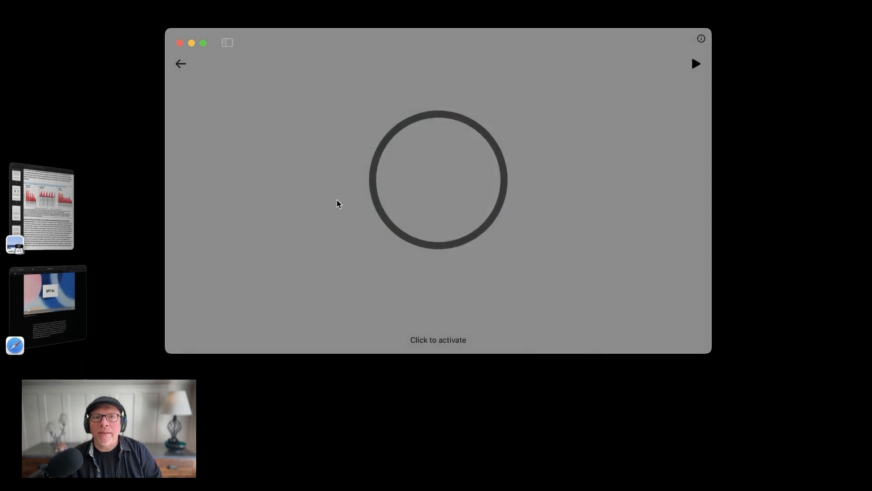
click(179, 63)
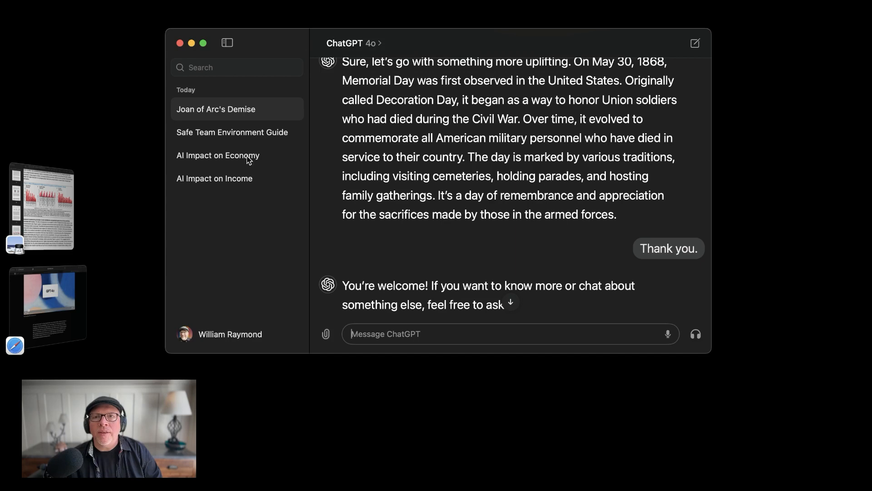
- Switch to ChatGPT in Safari and examine the pinned GPTs and the options for AI IMF Insights and Agile in Action Coach
click(66, 291)
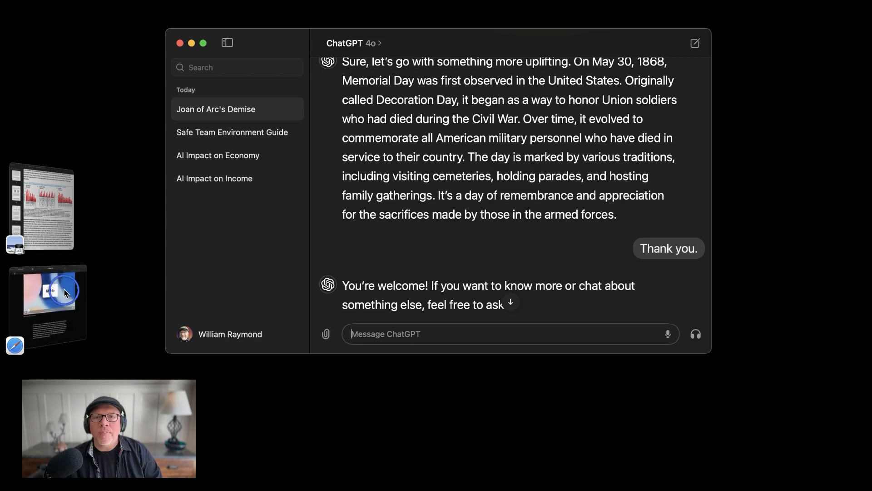
click(230, 27)
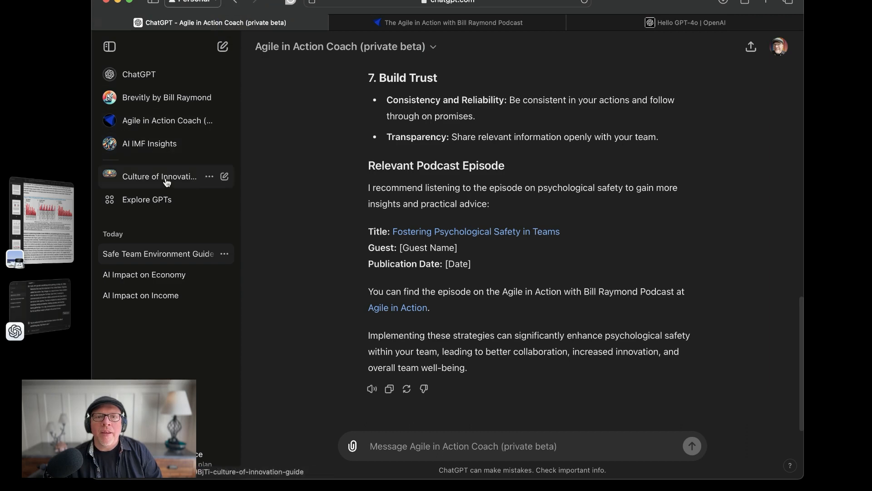
right_click(162, 148)
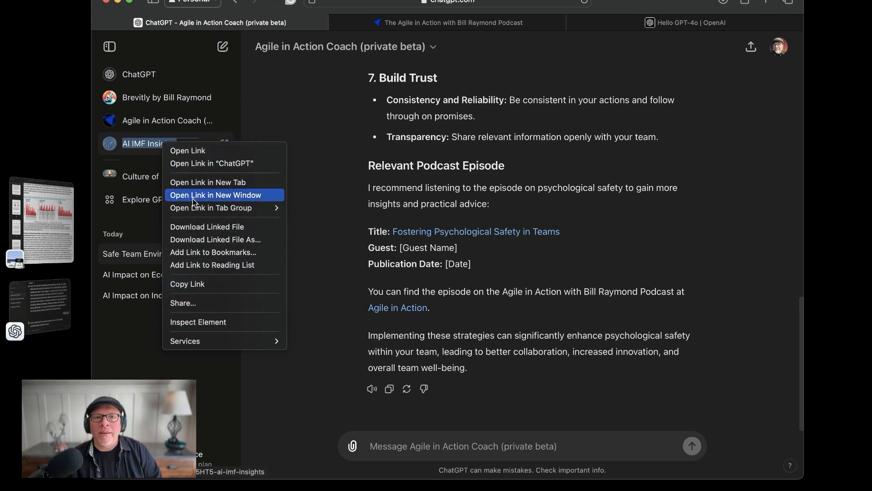
click(142, 352)
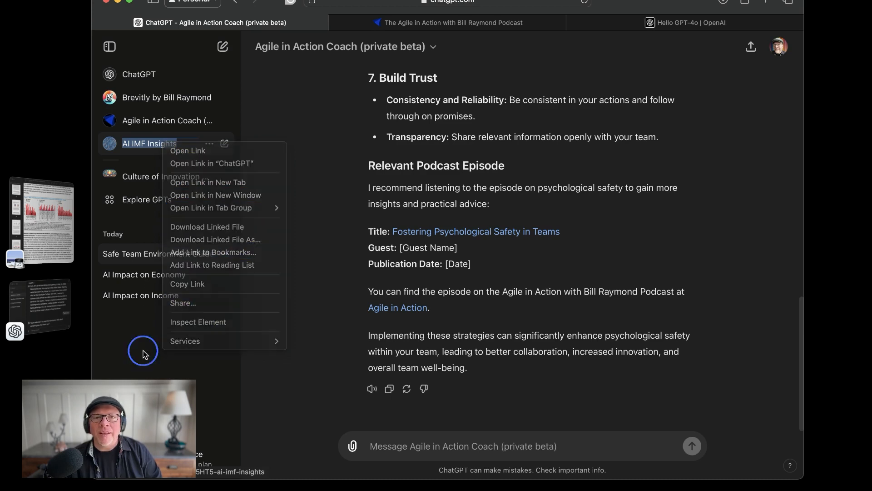
click(209, 145)
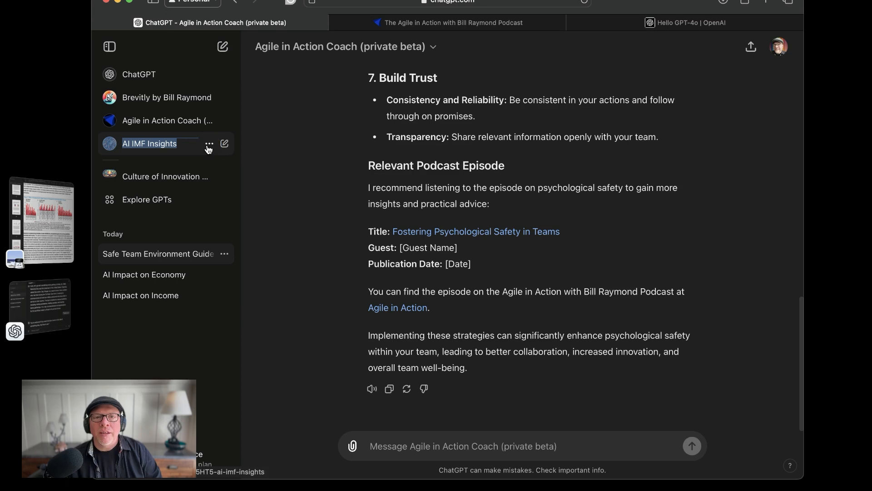
click(208, 145)
click(209, 145)
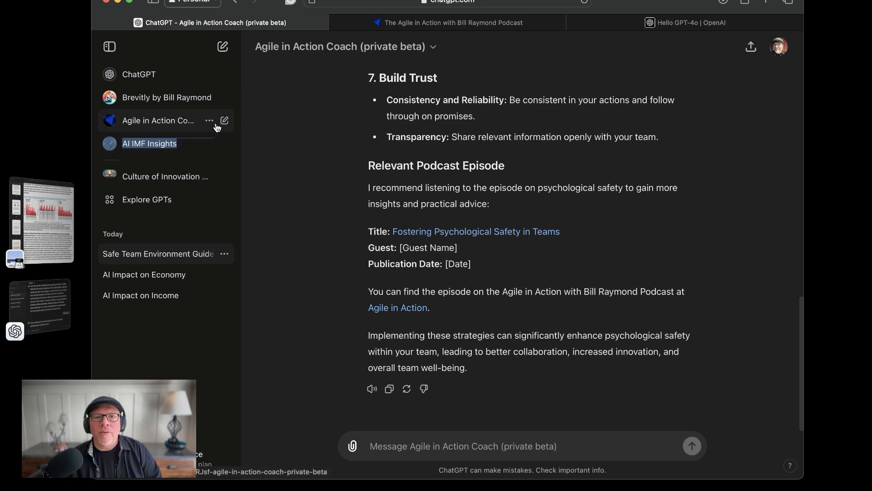
click(214, 123)
click(213, 123)
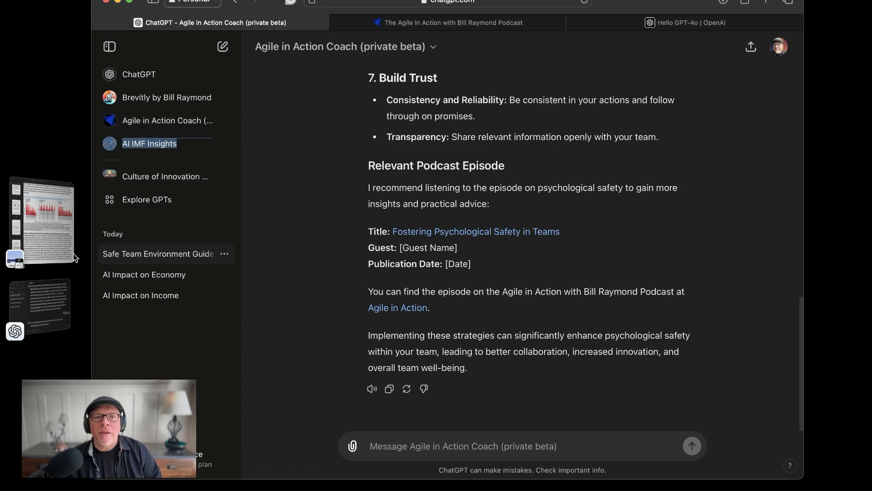
- Go back to the ChatGPT desktop app and delete the "Joan of Arc's Demise" chat
click(40, 307)
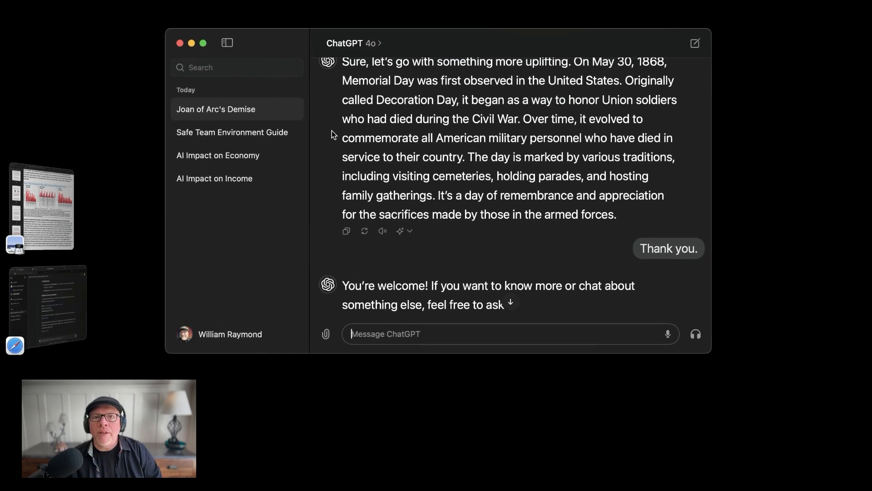
right_click(208, 111)
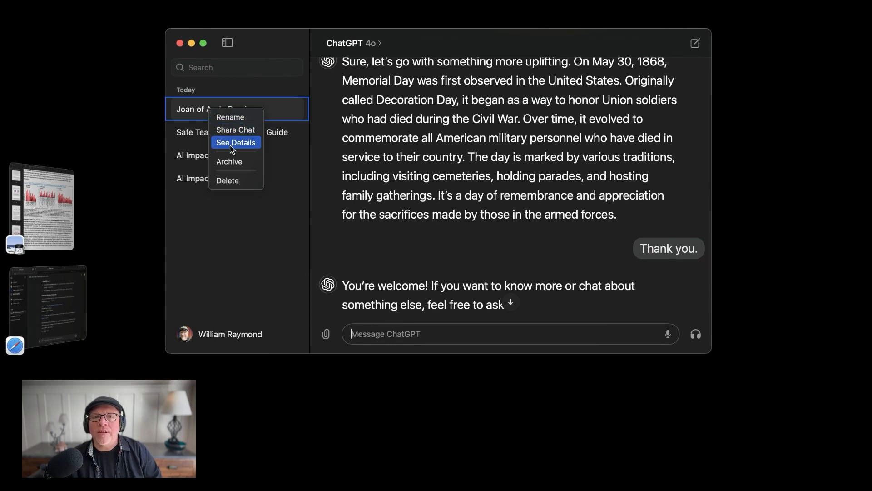
click(236, 182)
click(456, 240)
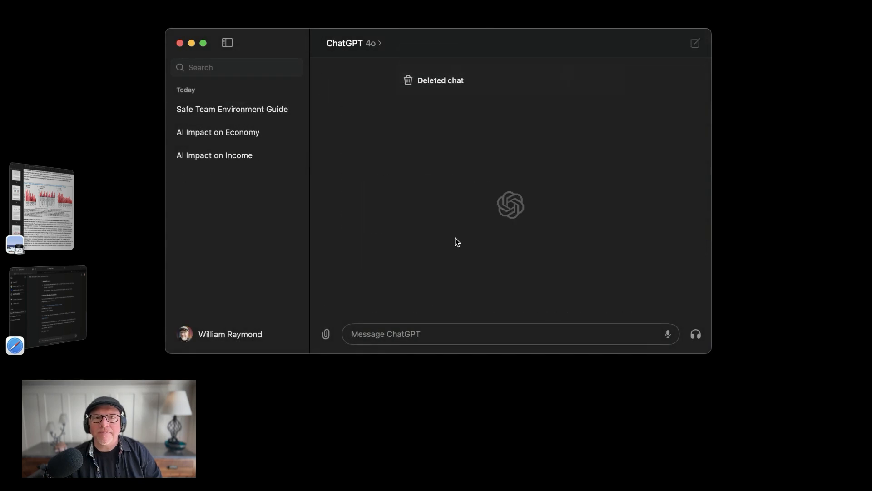
click(224, 340)
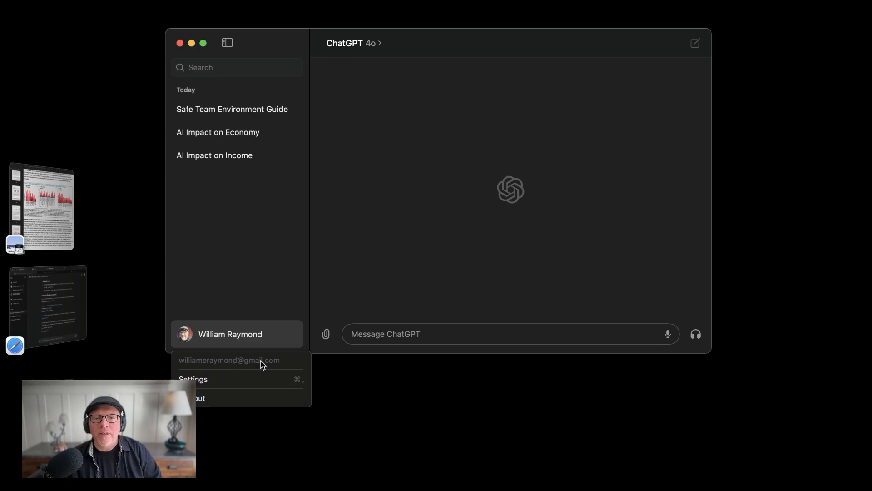
click(263, 303)
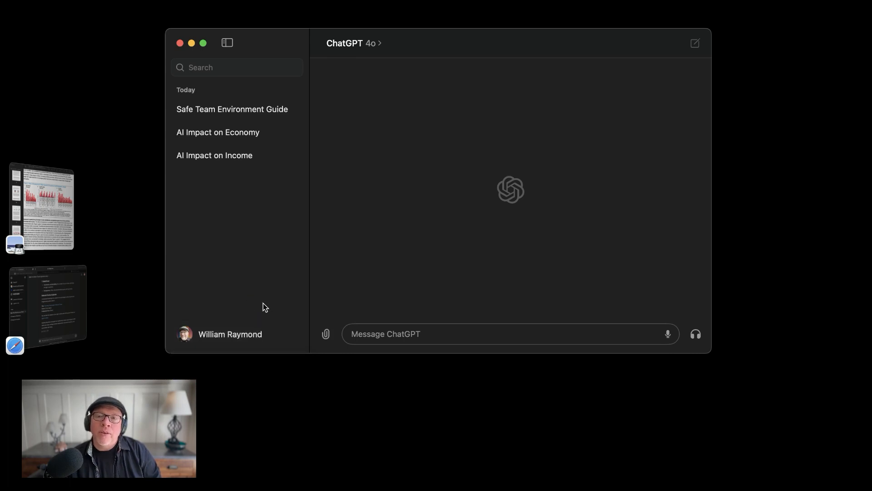